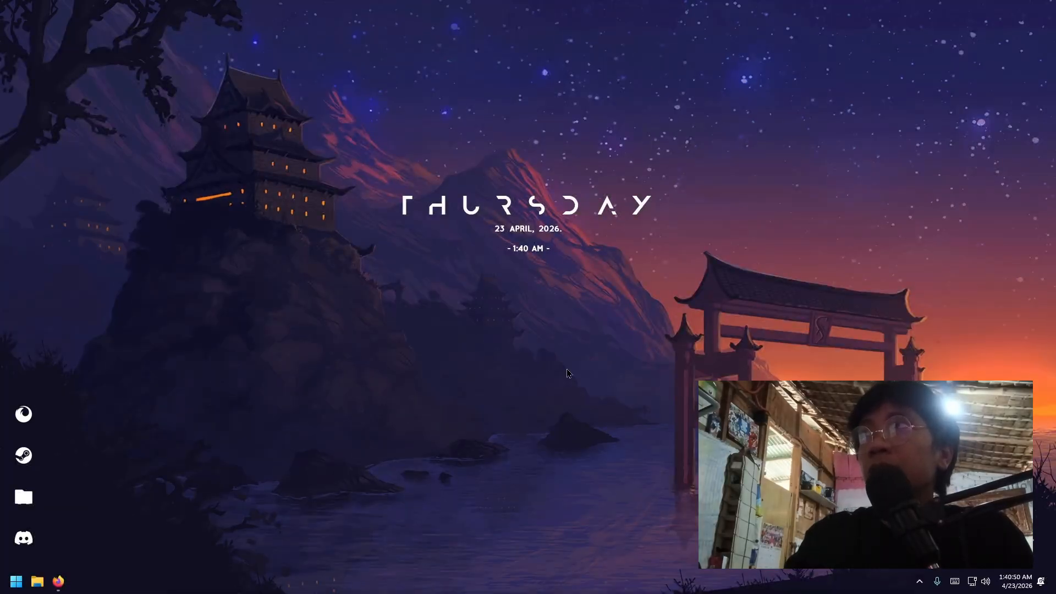
# - Download linuxmint-22.3-cinnamon-64bit.iso (2.9 GB) from the Cinnamon Edition page in Firefox
pyautogui.click(51, 581)
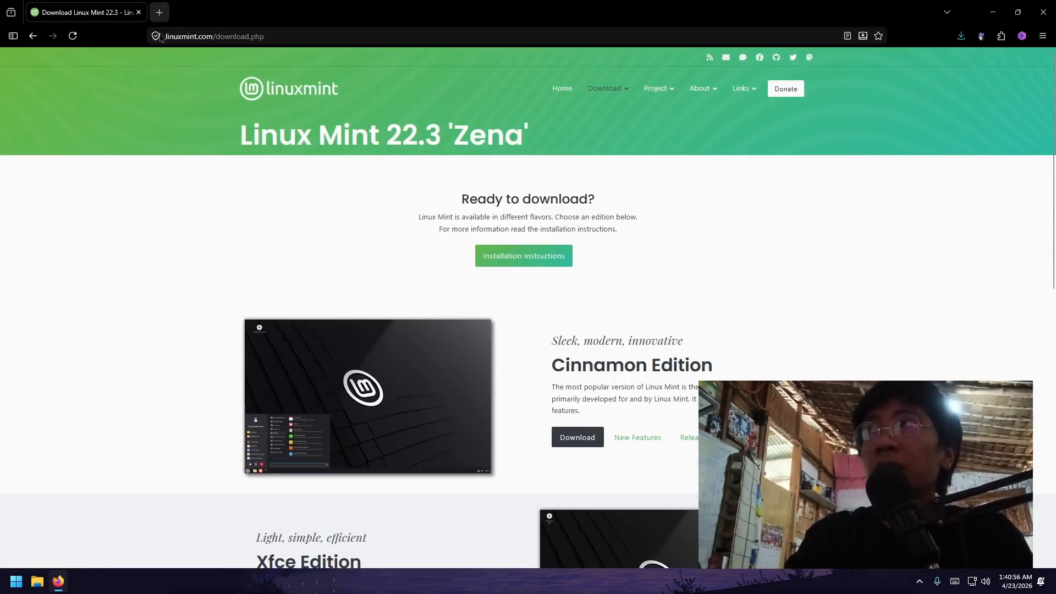
pyautogui.scroll(-3, 695, 397)
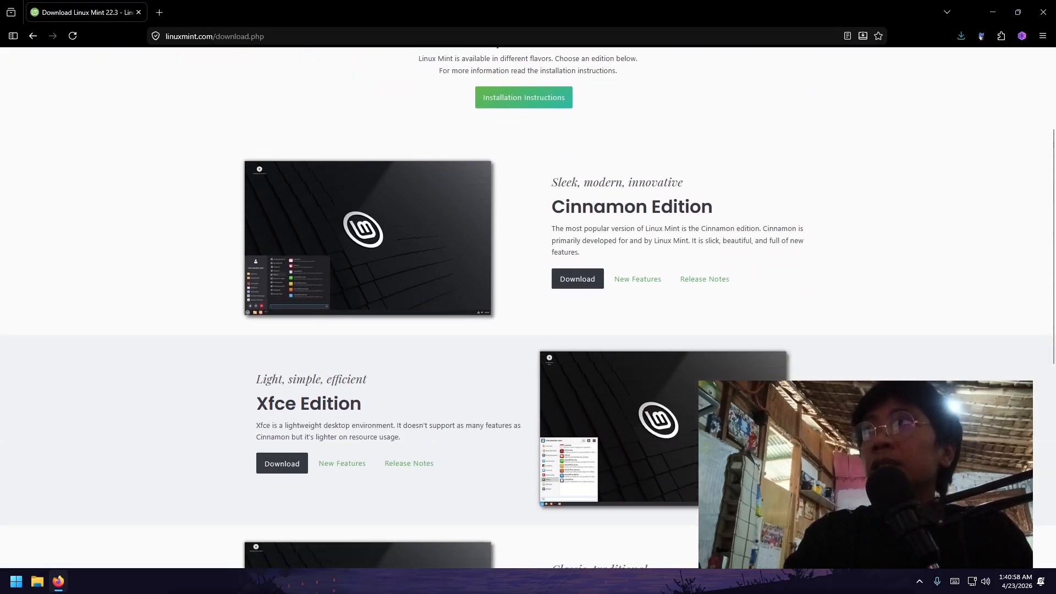
pyautogui.scroll(-1, 696, 398)
pyautogui.scroll(-2, 695, 398)
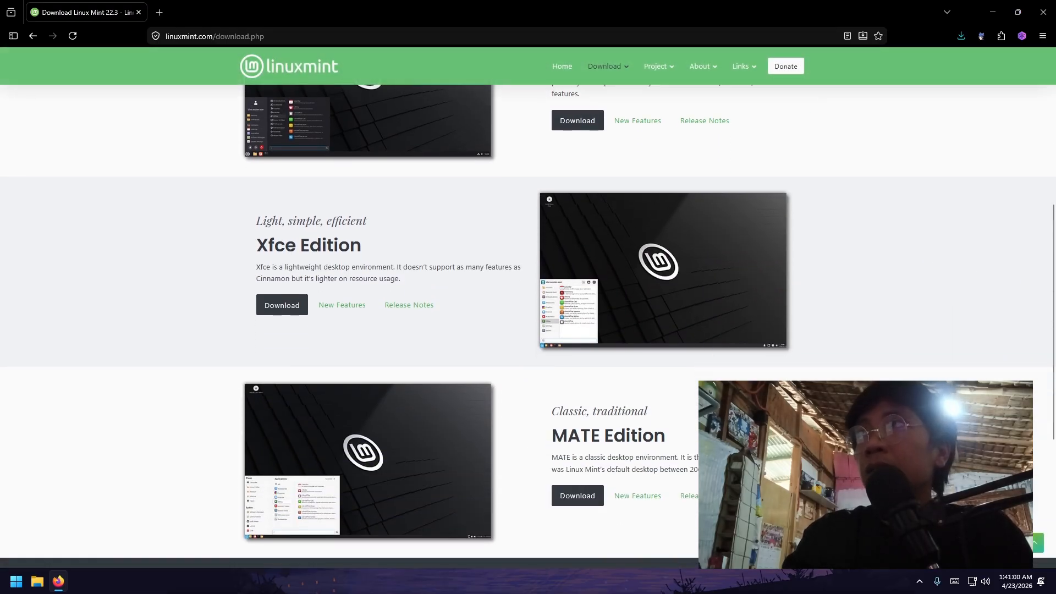
pyautogui.scroll(-3, 696, 398)
pyautogui.scroll(-1, 696, 398)
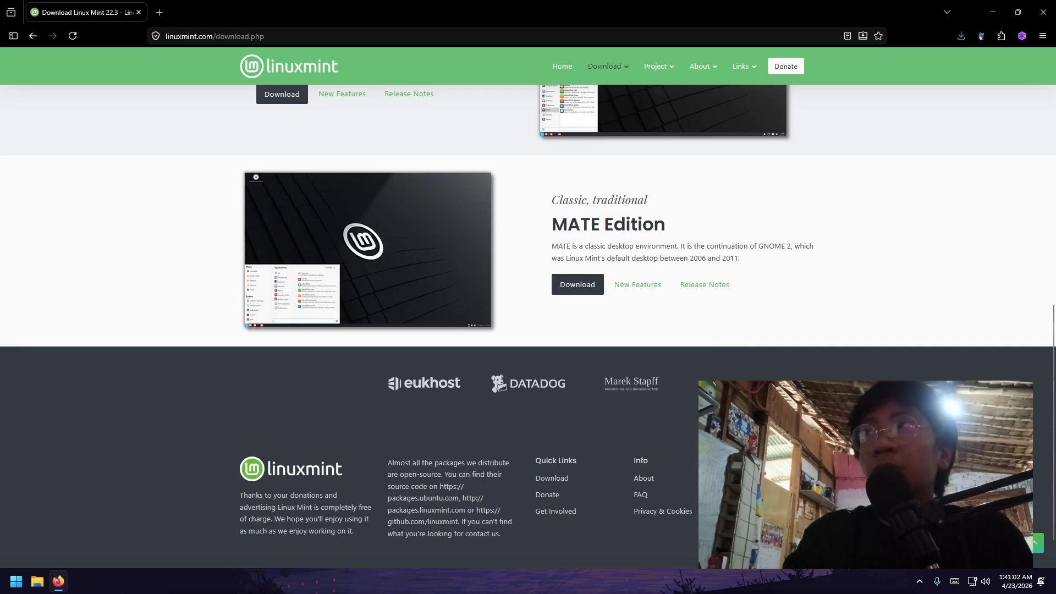
pyautogui.scroll(-2, 696, 397)
pyautogui.scroll(5, 696, 397)
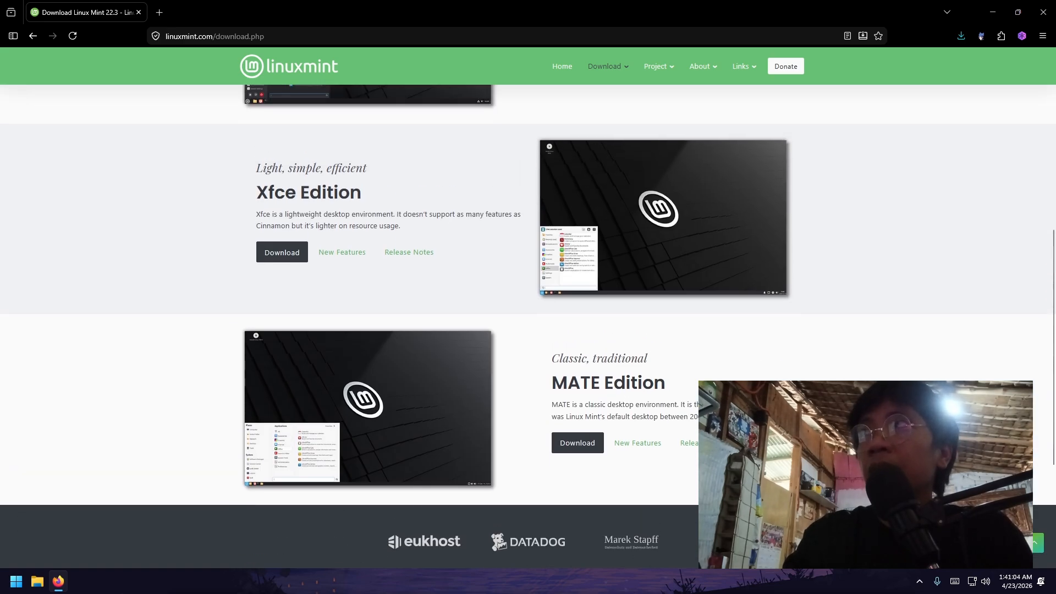
pyautogui.scroll(5, 696, 398)
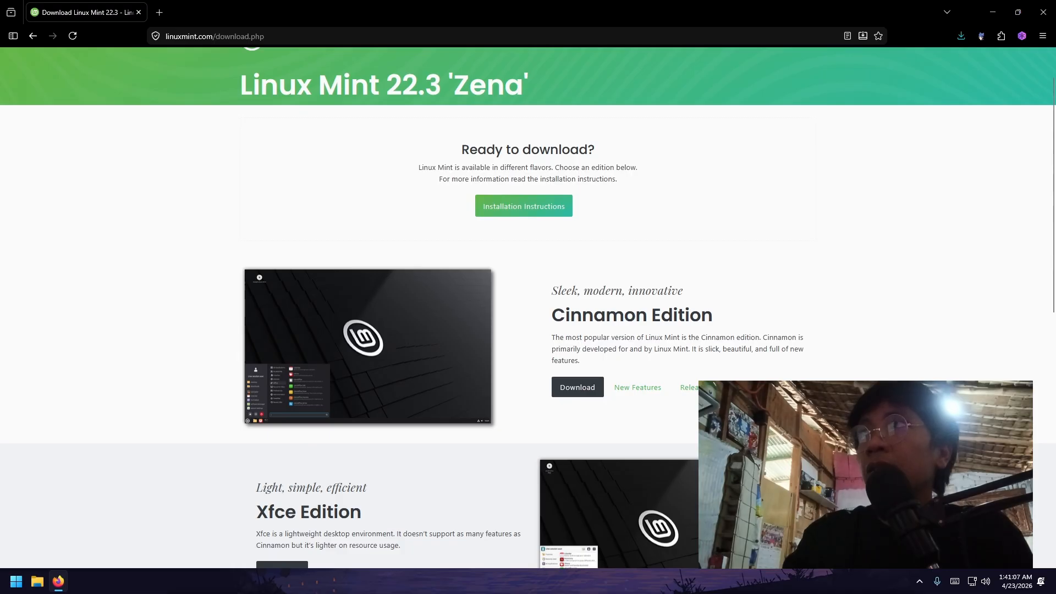
pyautogui.click(581, 391)
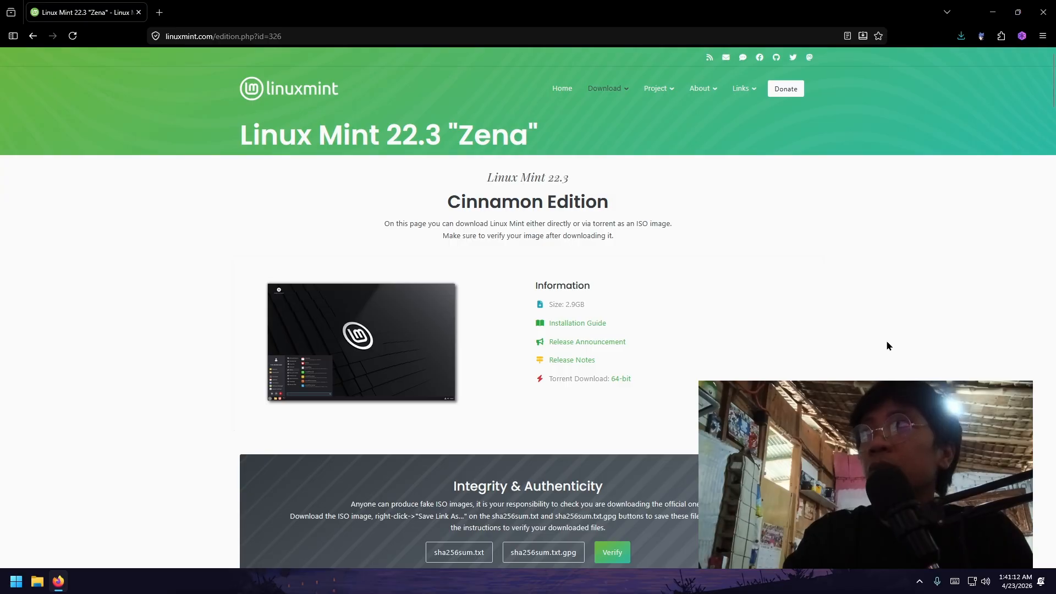
pyautogui.scroll(-3, 887, 346)
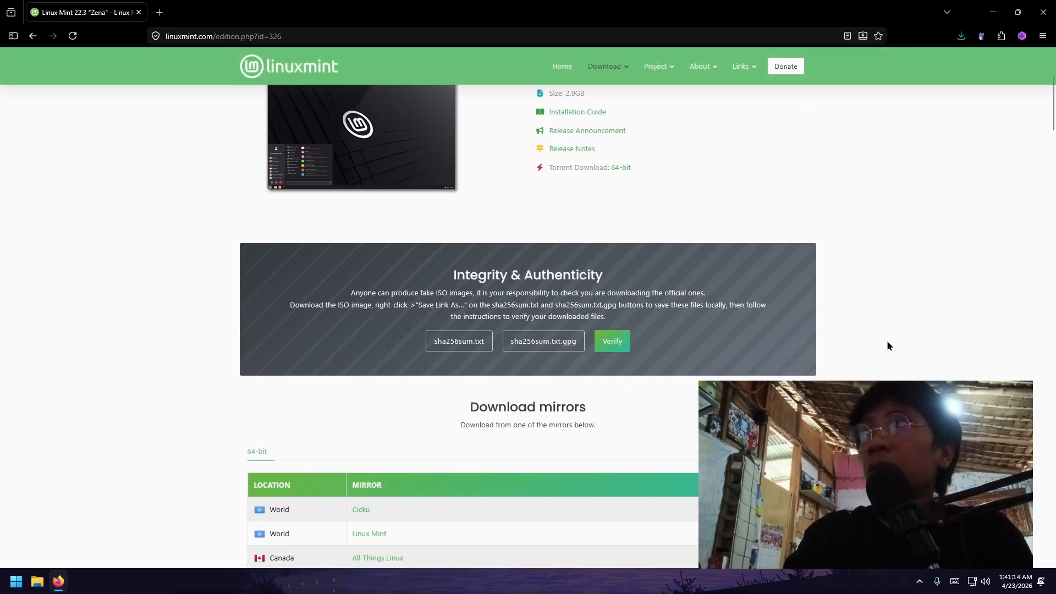
pyautogui.scroll(-4, 887, 346)
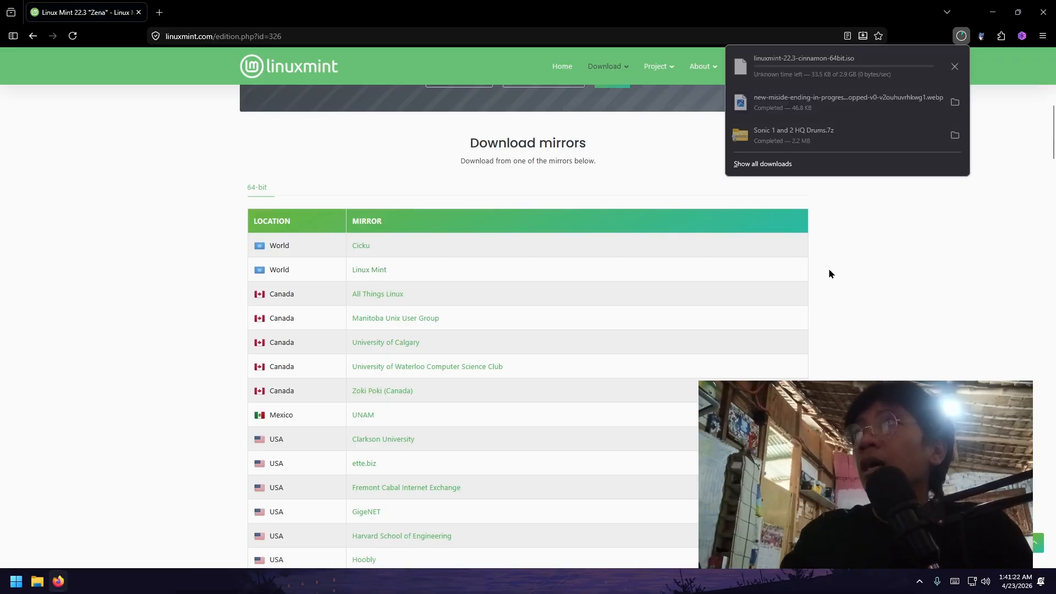
# - Search the web for 'rufus download' in a new Firefox tab
pyautogui.click(967, 41)
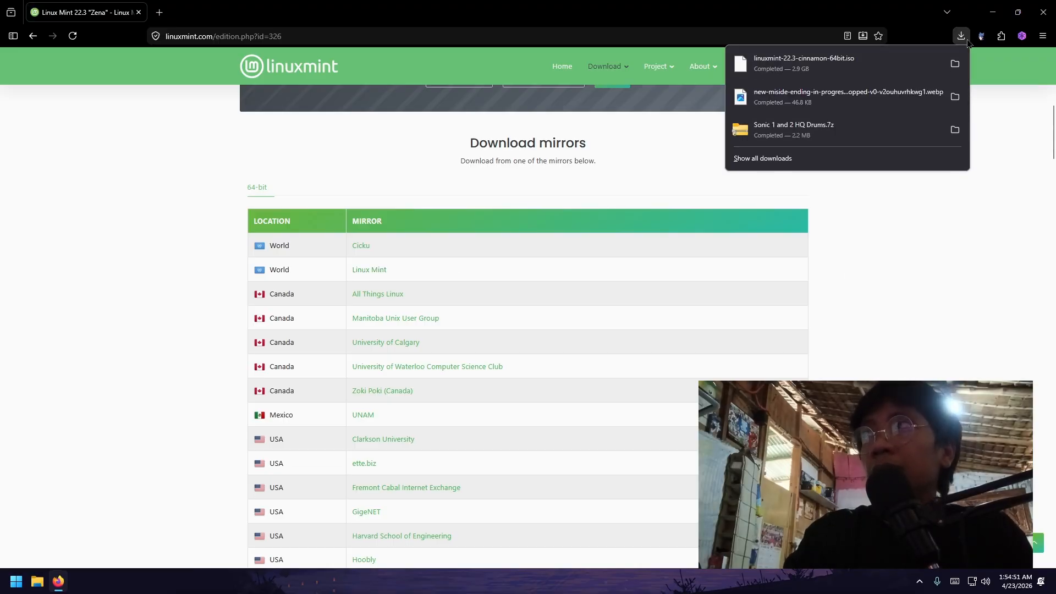
pyautogui.click(159, 12)
pyautogui.write('rufus download')
pyautogui.press('Return')
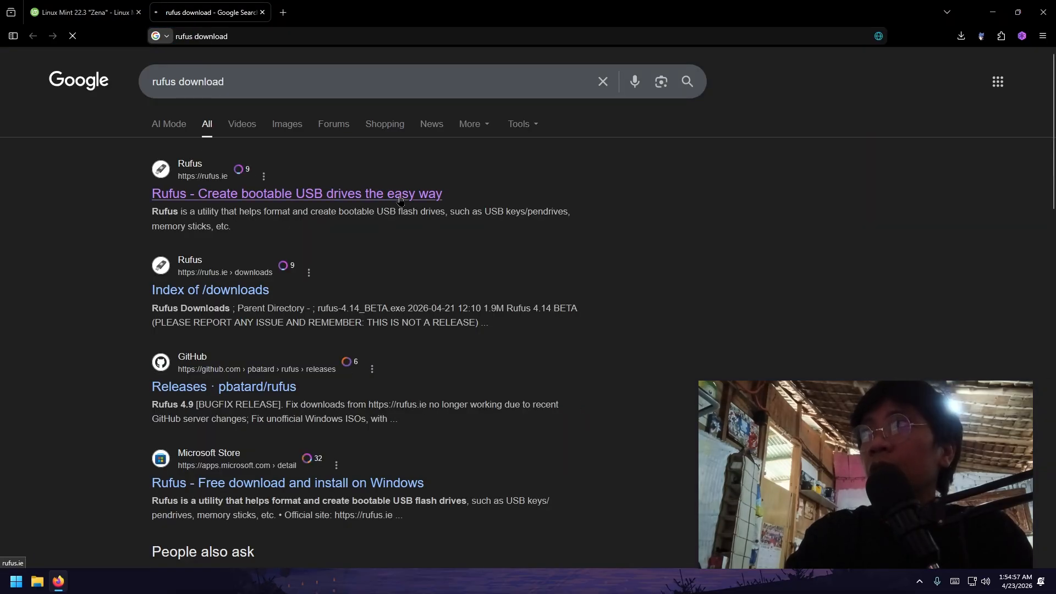
# - Download rufus-4.13.exe from the Latest releases on rufus.ie
pyautogui.click(403, 198)
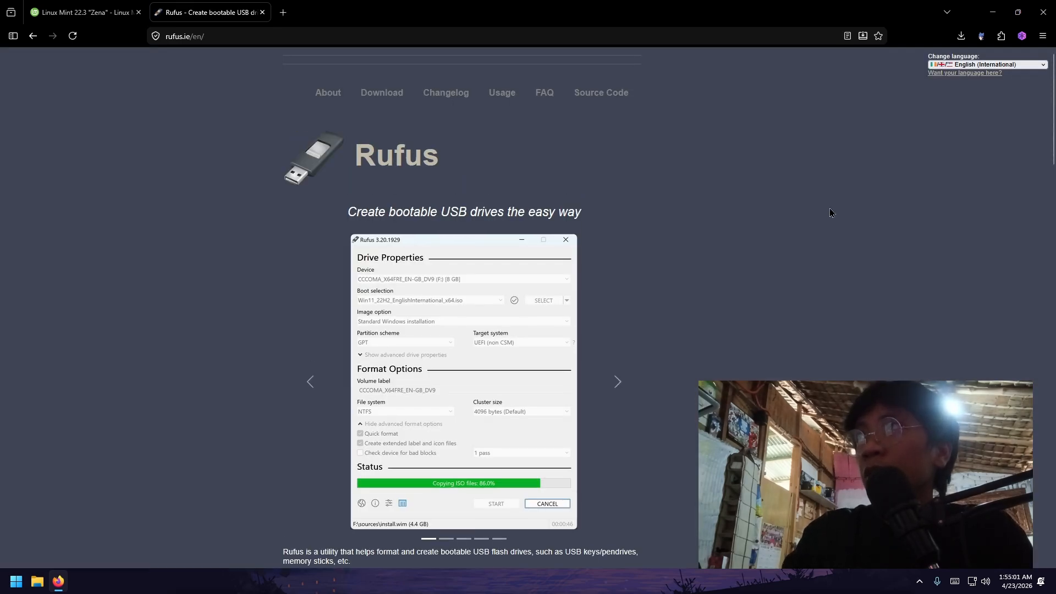
pyautogui.scroll(-5, 830, 212)
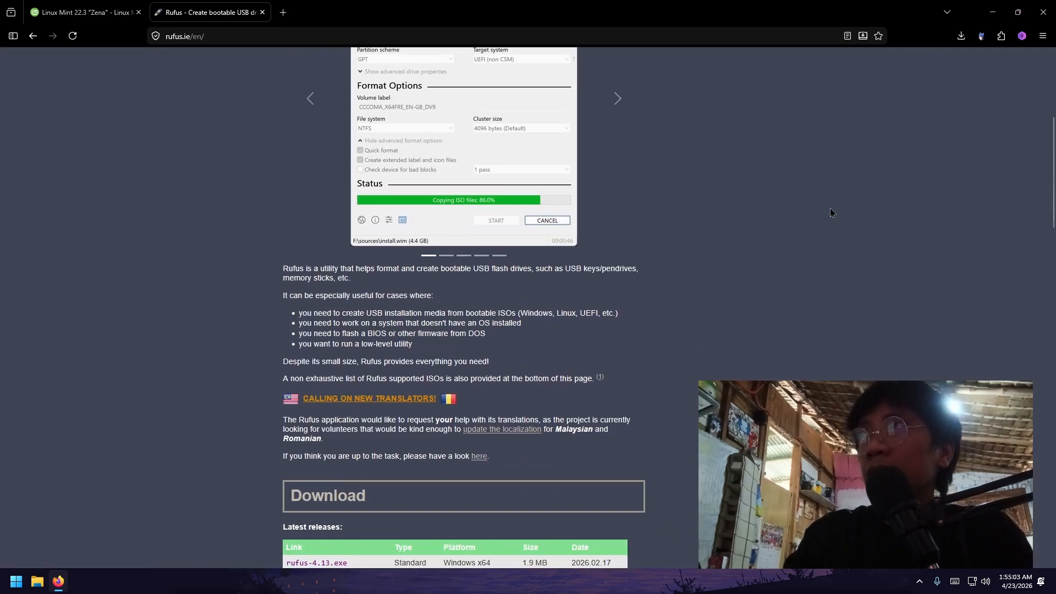
pyautogui.scroll(-4, 830, 213)
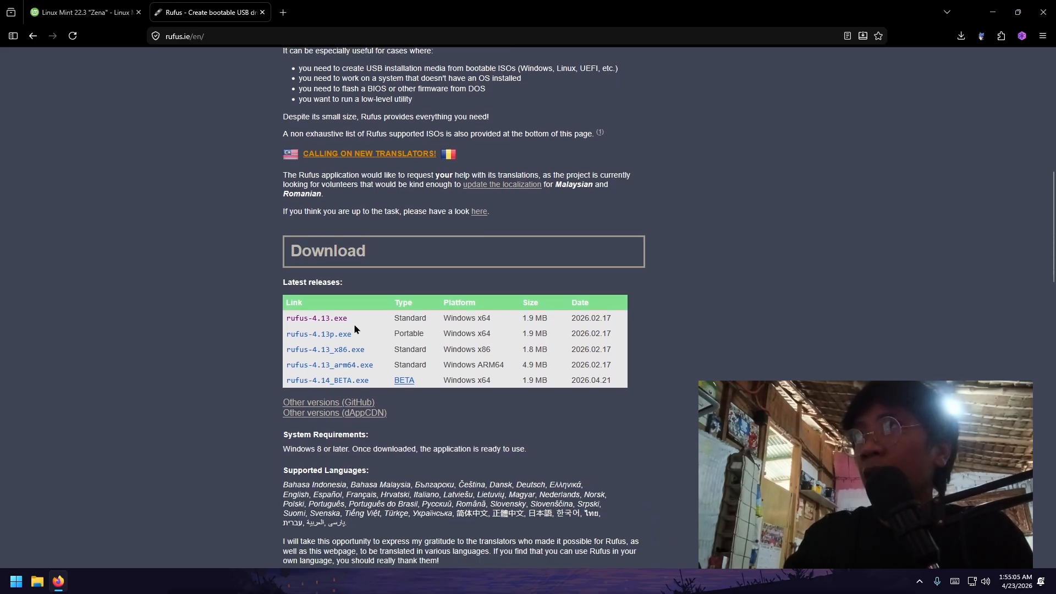
pyautogui.click(338, 319)
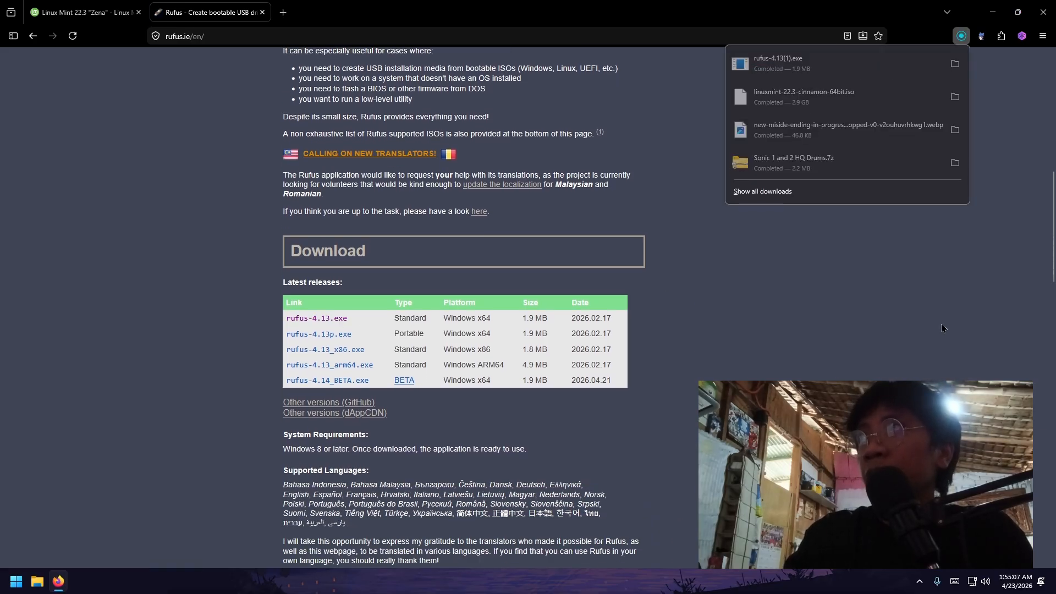
# - Load the Mint ISO in Rufus, keeping MBR and BIOS or UEFI target
pyautogui.click(786, 63)
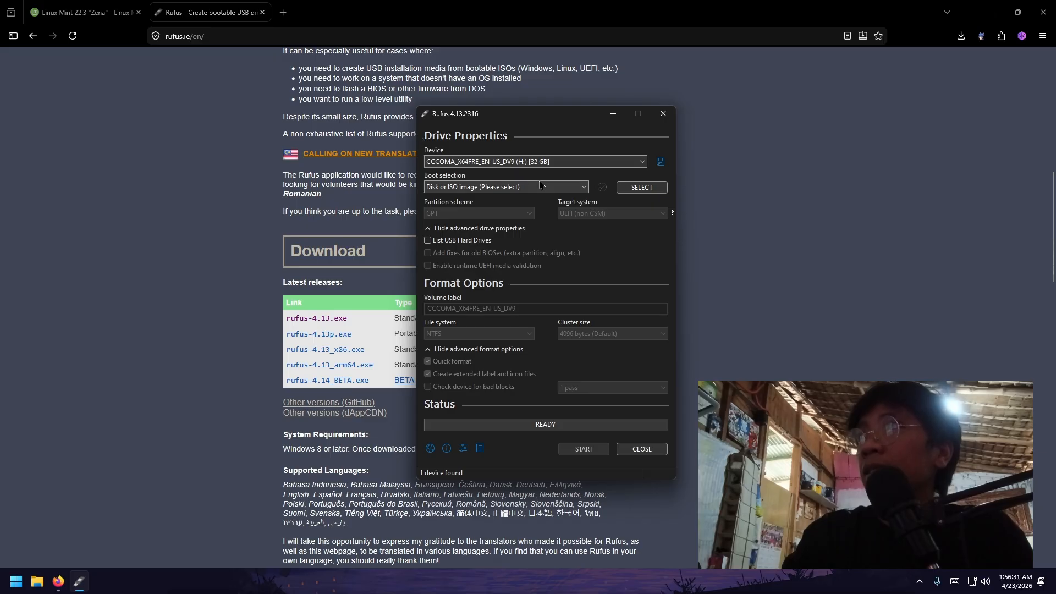
pyautogui.click(555, 190)
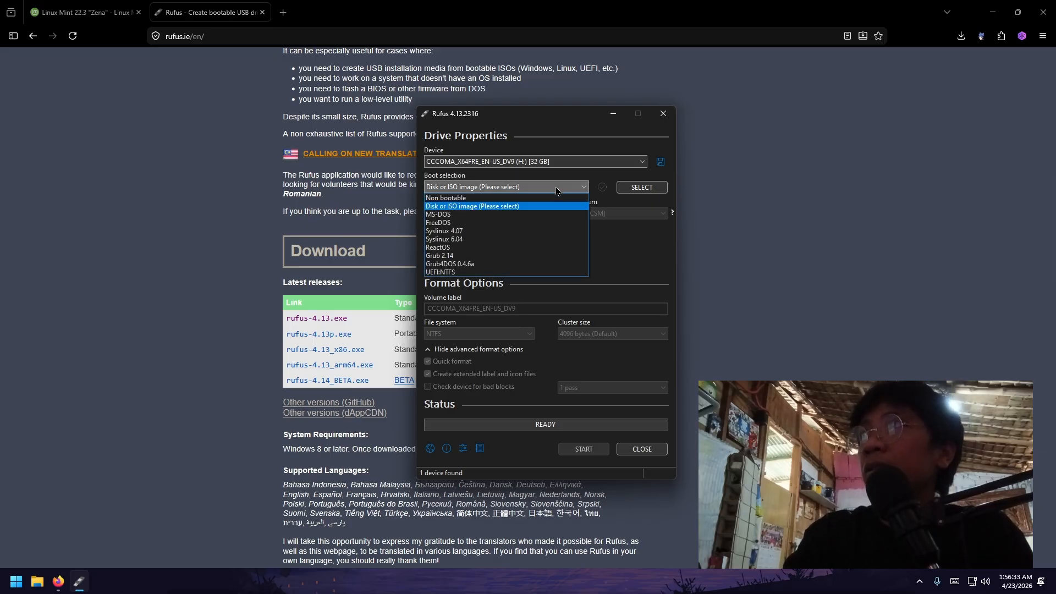
pyautogui.click(556, 190)
pyautogui.click(644, 188)
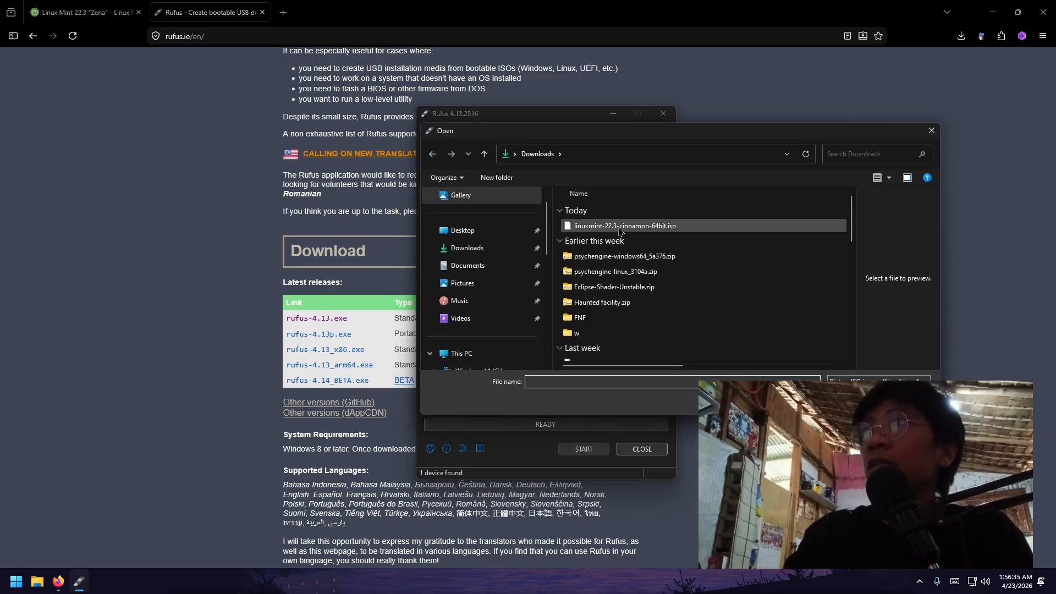
pyautogui.doubleClick(619, 226)
pyautogui.click(508, 237)
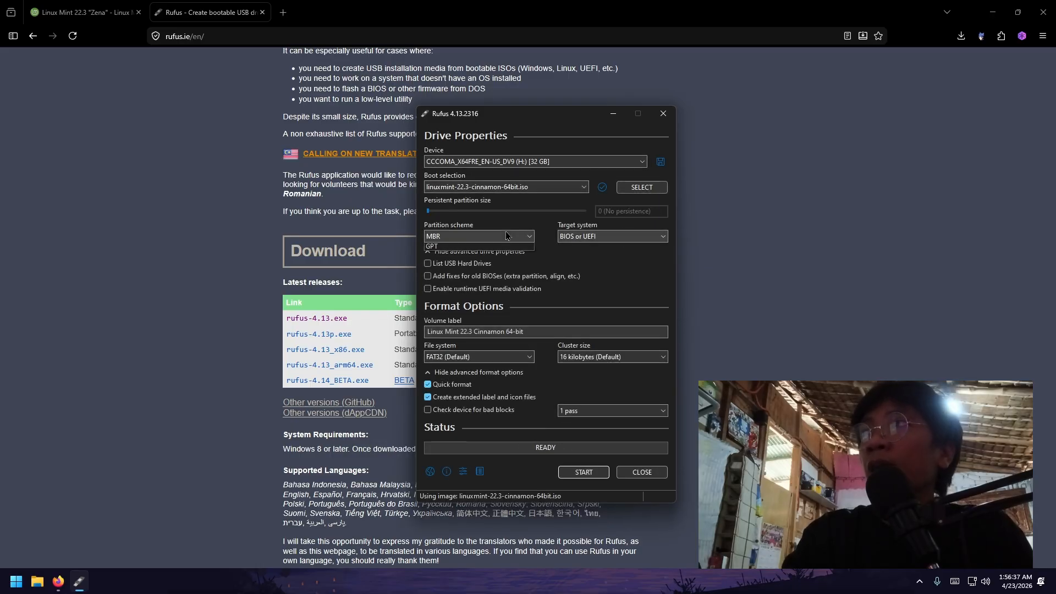
pyautogui.click(507, 237)
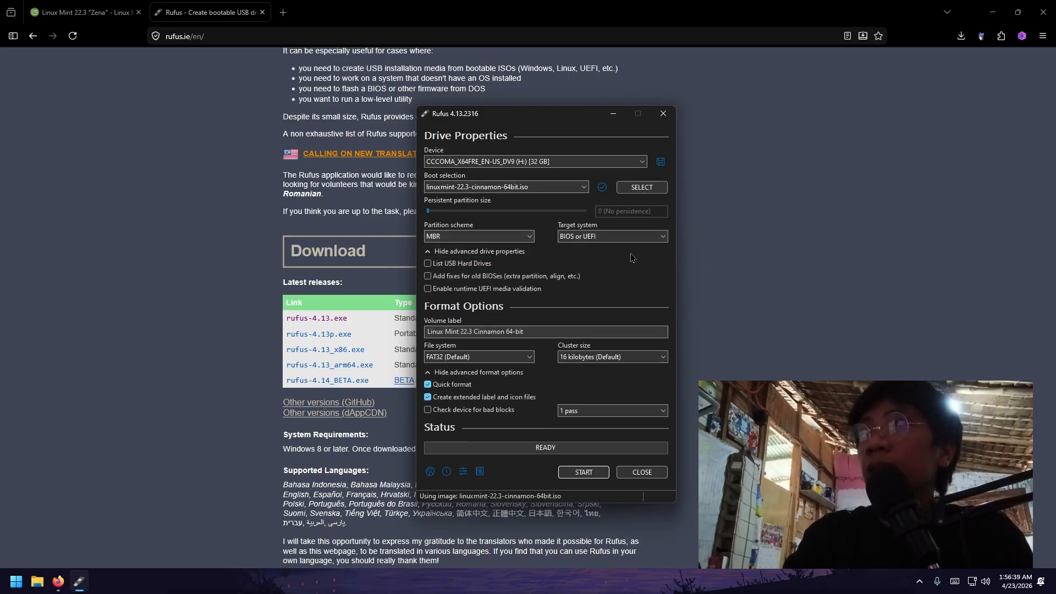
pyautogui.click(627, 237)
pyautogui.click(605, 241)
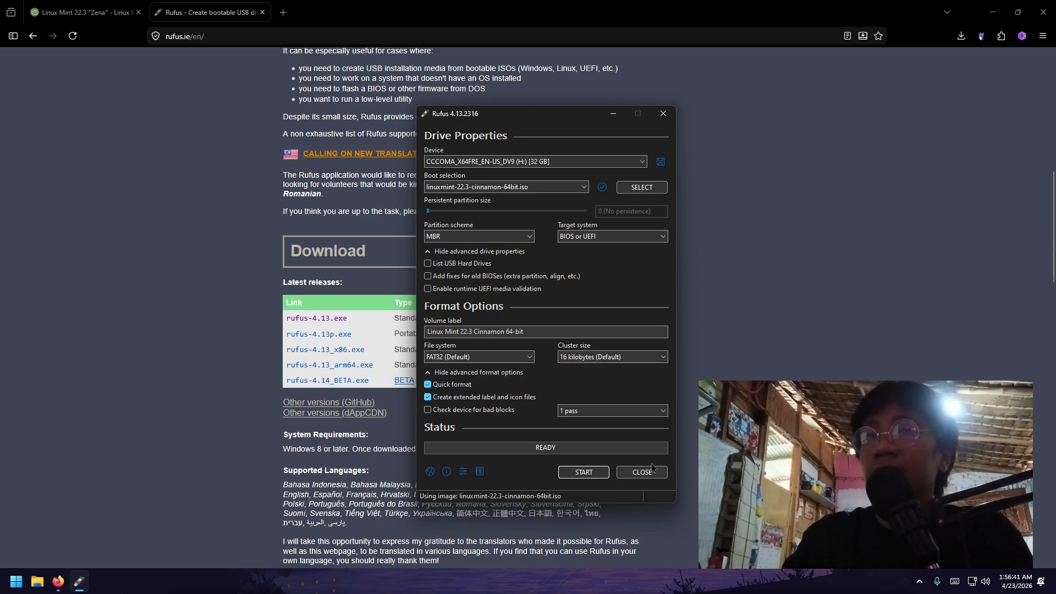
# - Start Rufus in ISO image mode, then close Rufus, its website tab and minimize Firefox
pyautogui.click(598, 476)
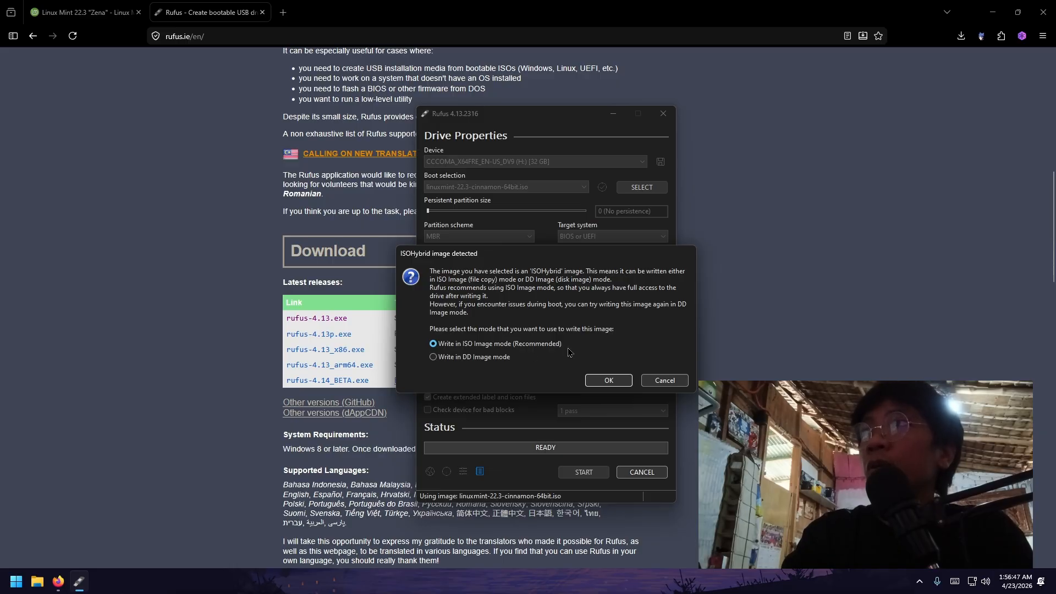
pyautogui.click(610, 380)
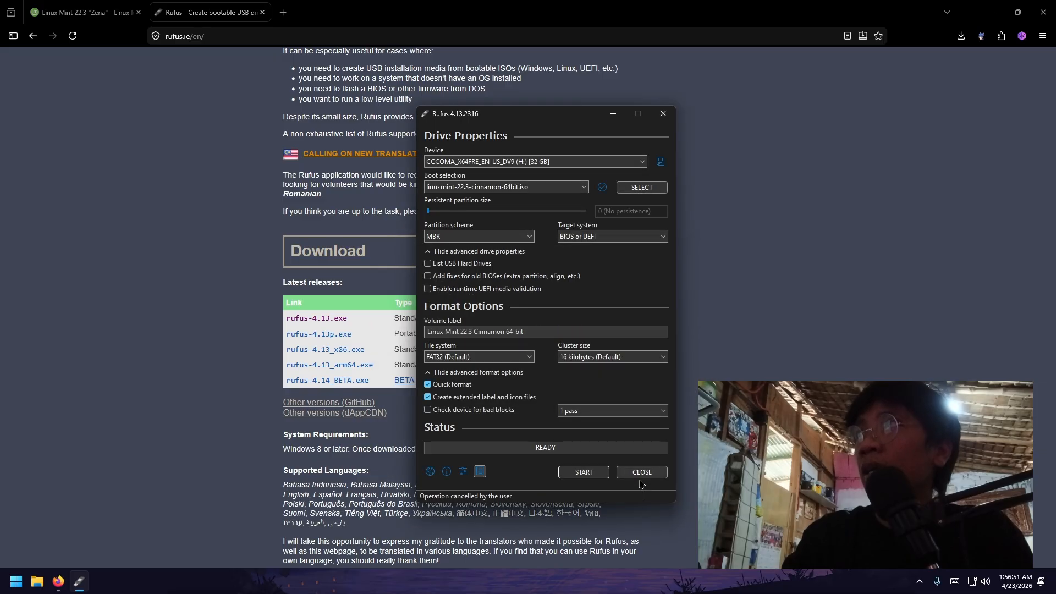
pyautogui.click(643, 472)
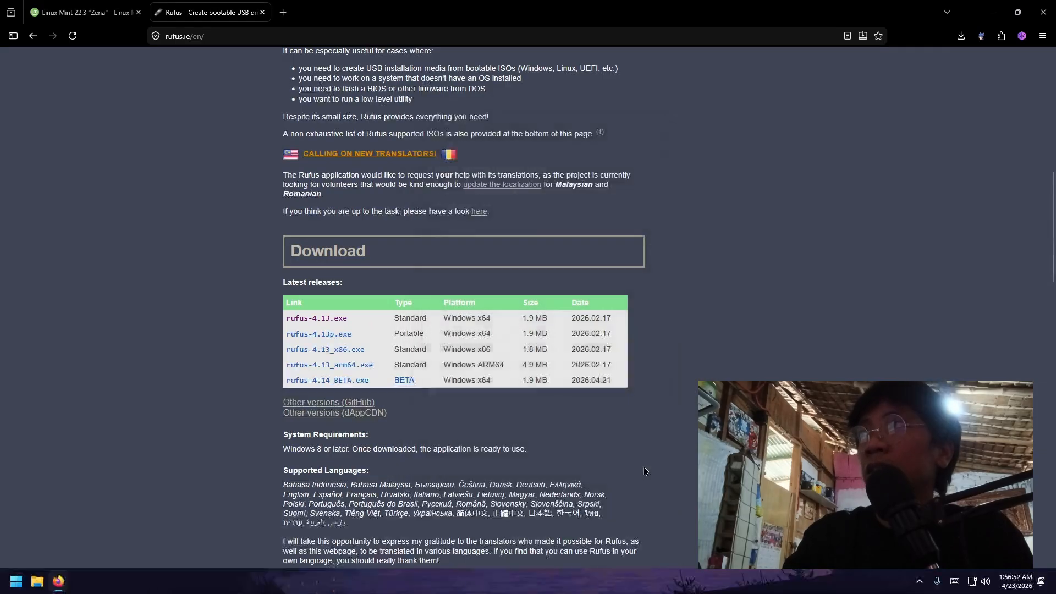
pyautogui.click(263, 12)
pyautogui.click(993, 11)
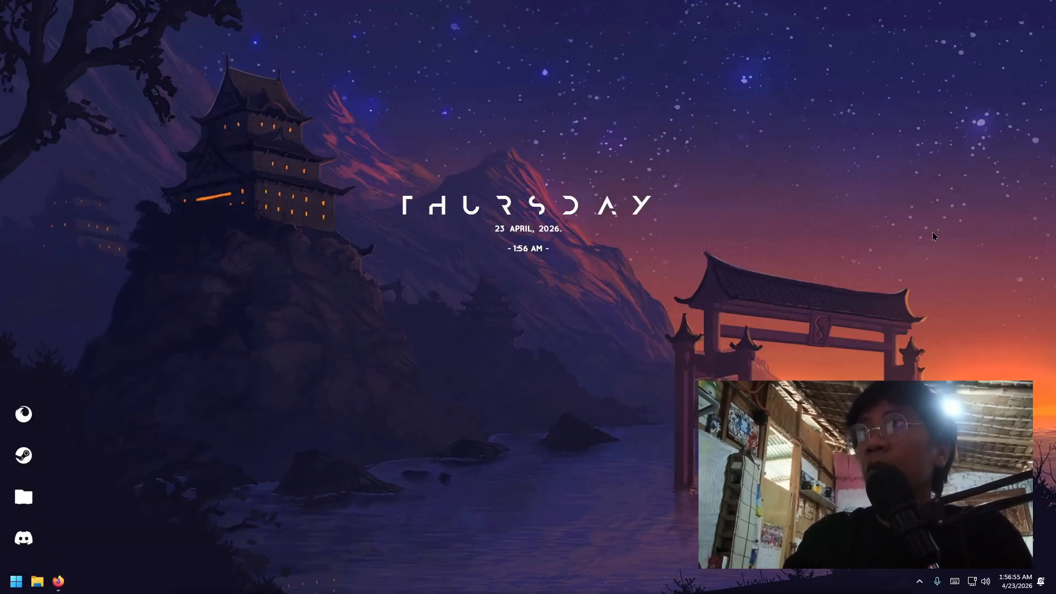
# - Search the Windows Start menu for 'virtual'
pyautogui.click(15, 581)
pyautogui.click(127, 189)
pyautogui.write('v')
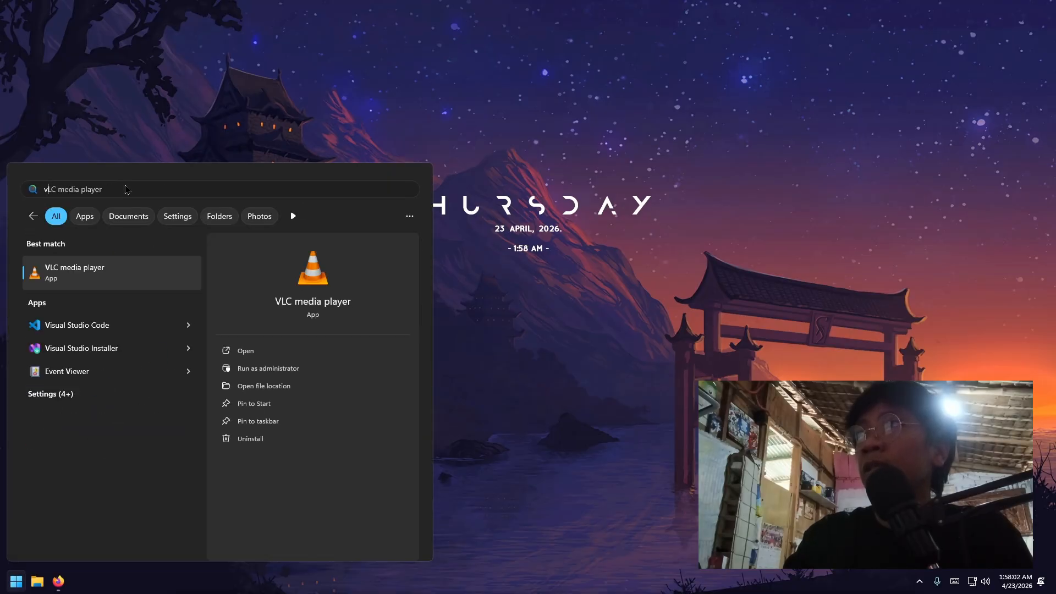
pyautogui.write('irtual')
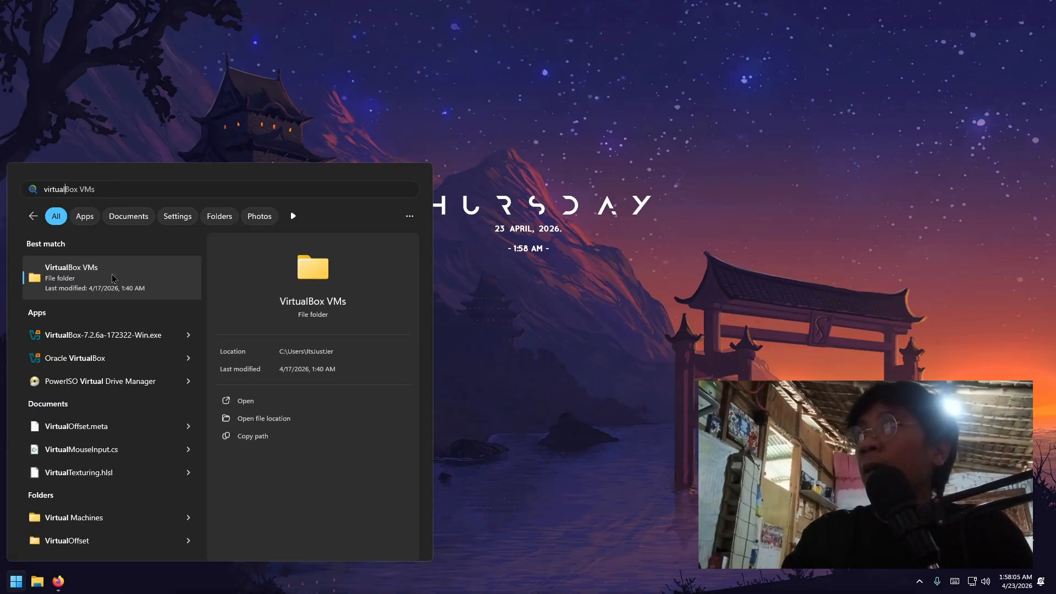
# - Launch VirtualBox and remove the inaccessible Windows 7 machine
pyautogui.click(104, 362)
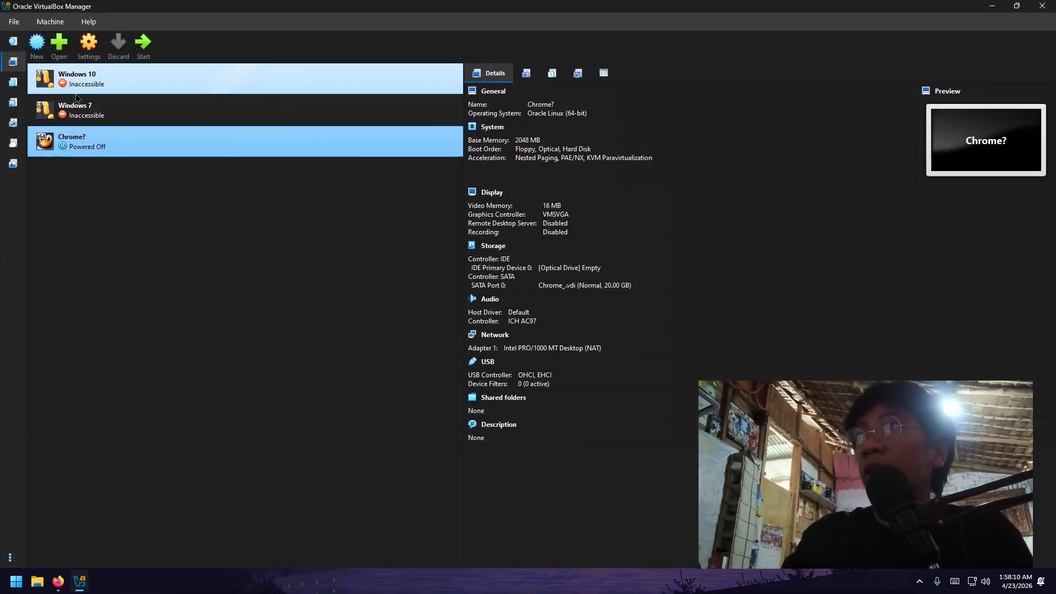
pyautogui.rightClick(100, 110)
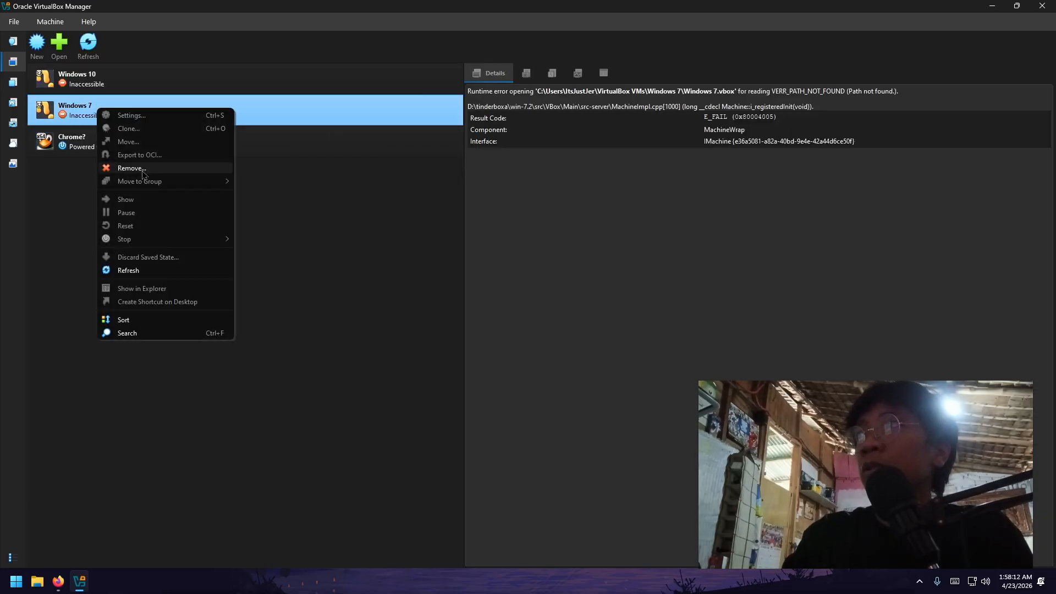
pyautogui.click(126, 169)
pyautogui.click(504, 325)
# - Remove the Chrome? and Windows 10 machines as well
pyautogui.rightClick(132, 123)
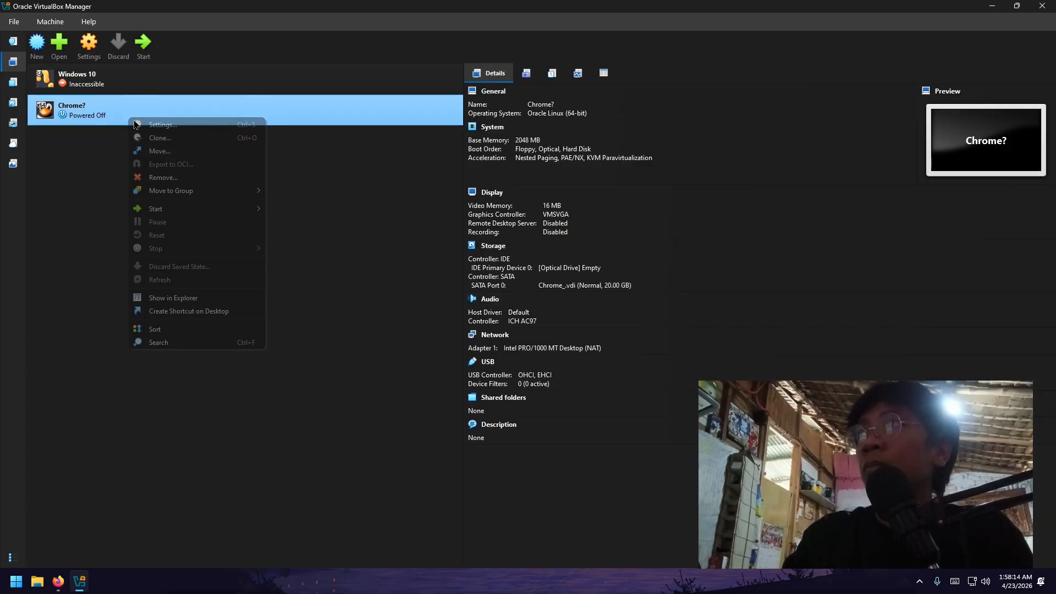
pyautogui.click(159, 180)
pyautogui.click(495, 321)
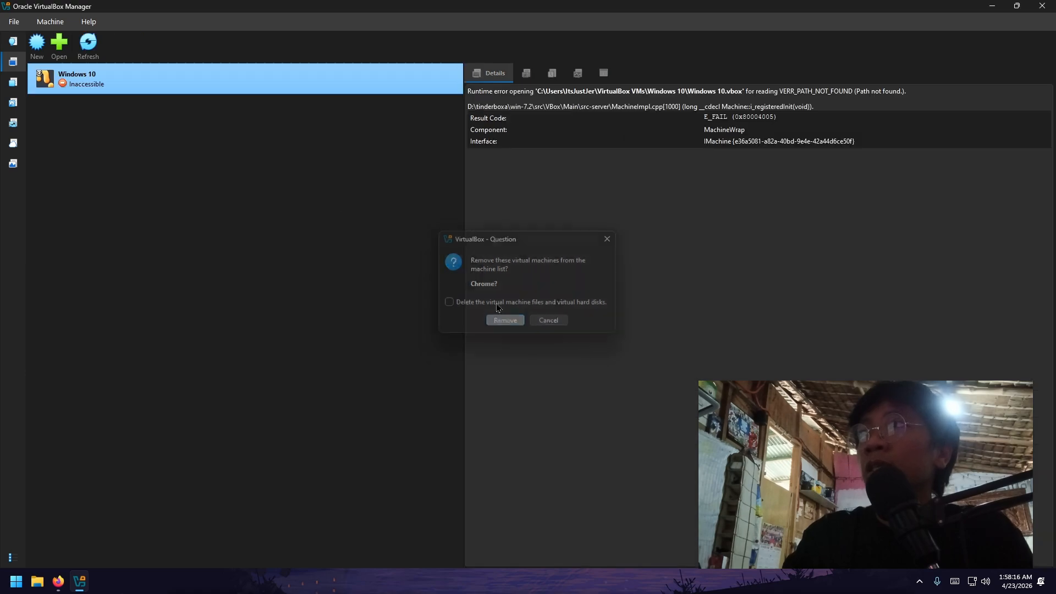
pyautogui.rightClick(93, 79)
pyautogui.click(127, 138)
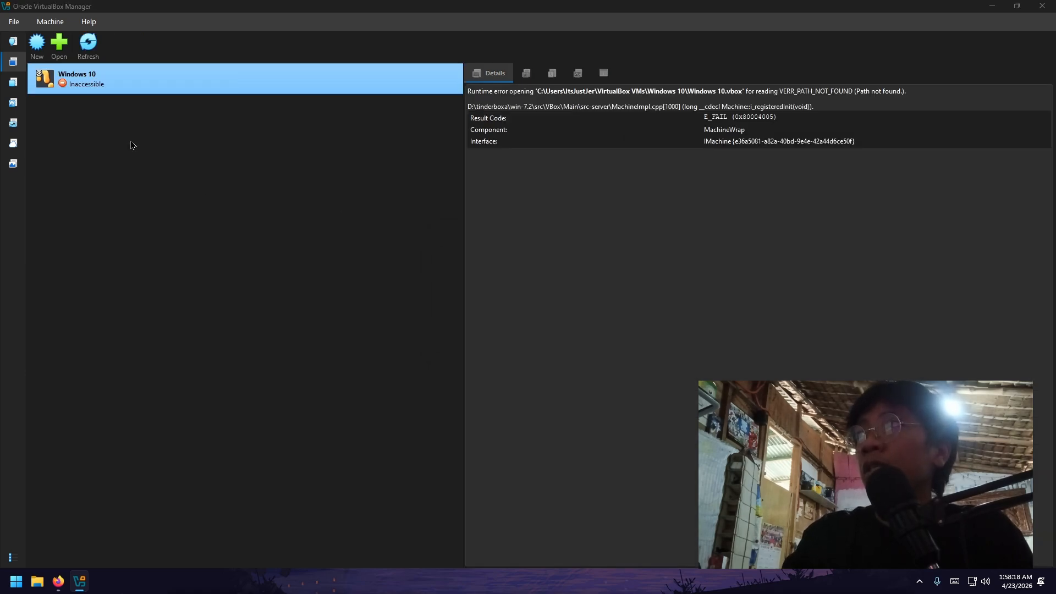
pyautogui.click(502, 321)
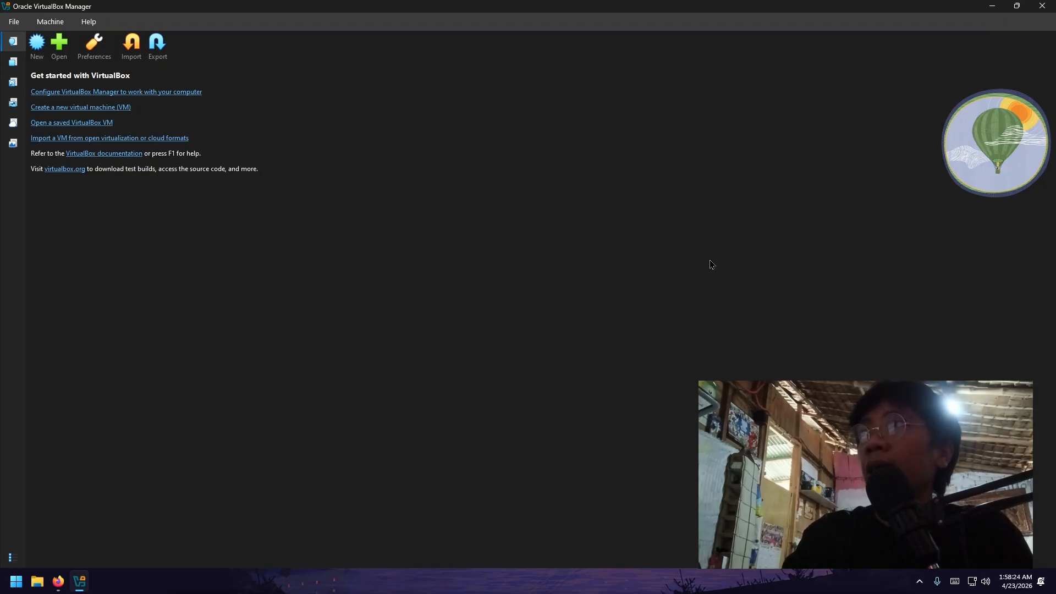
# - Name a new VM and attach linuxmint-22.3-cinnamon-64bit.iso from Downloads as its ISO image
pyautogui.click(38, 50)
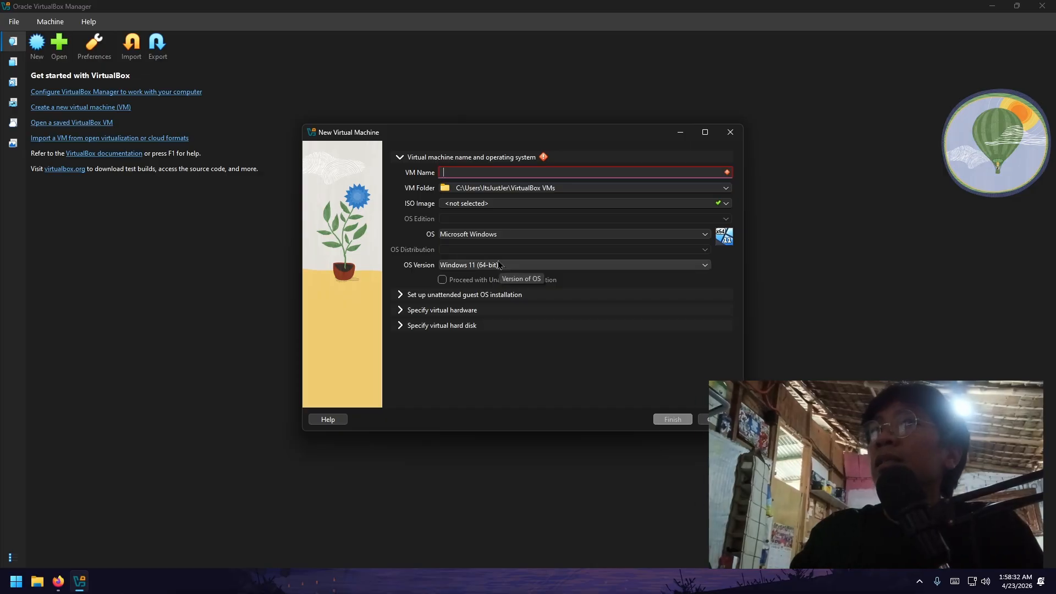
pyautogui.write('Jalil S Dica')
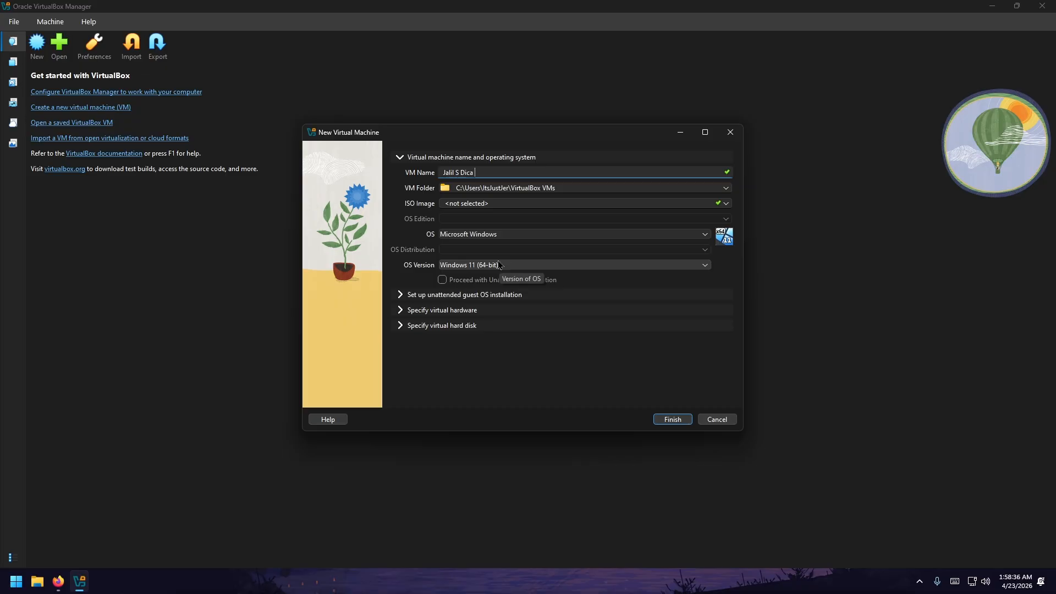
pyautogui.write(' Linux')
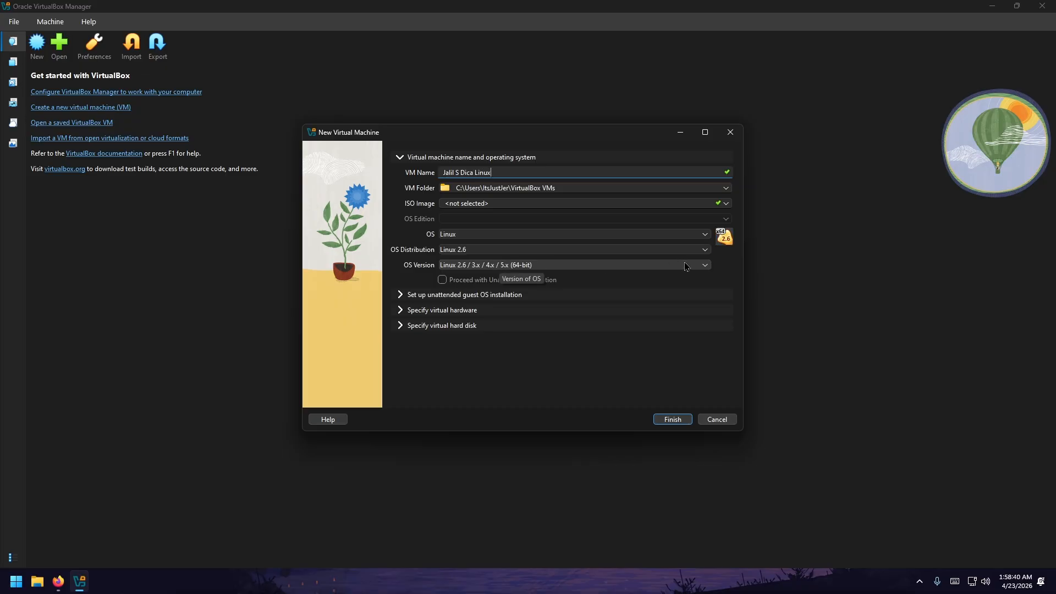
pyautogui.click(725, 206)
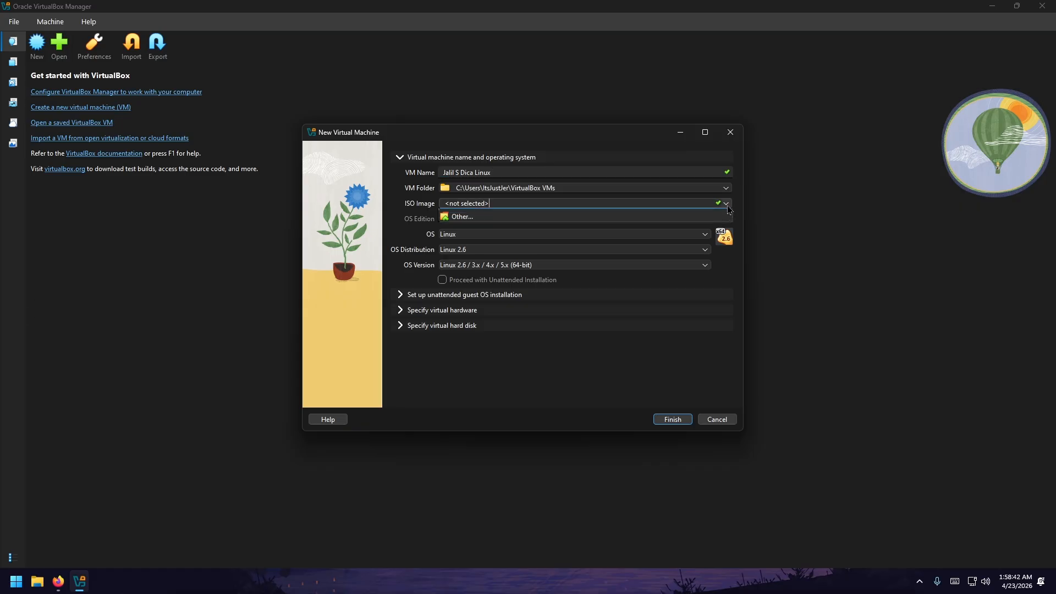
pyautogui.click(465, 226)
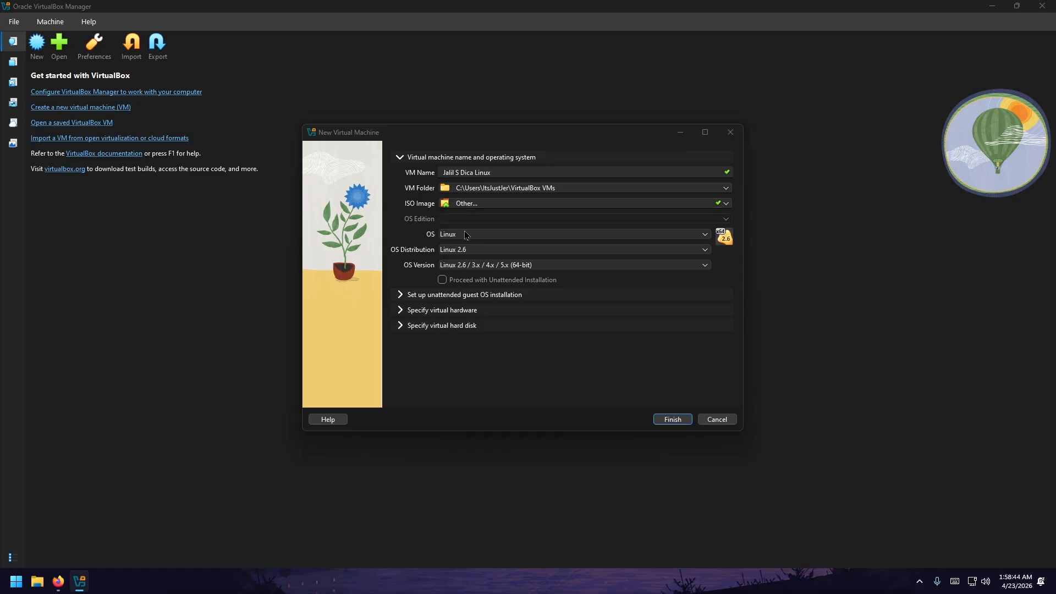
pyautogui.scroll(10, 374, 286)
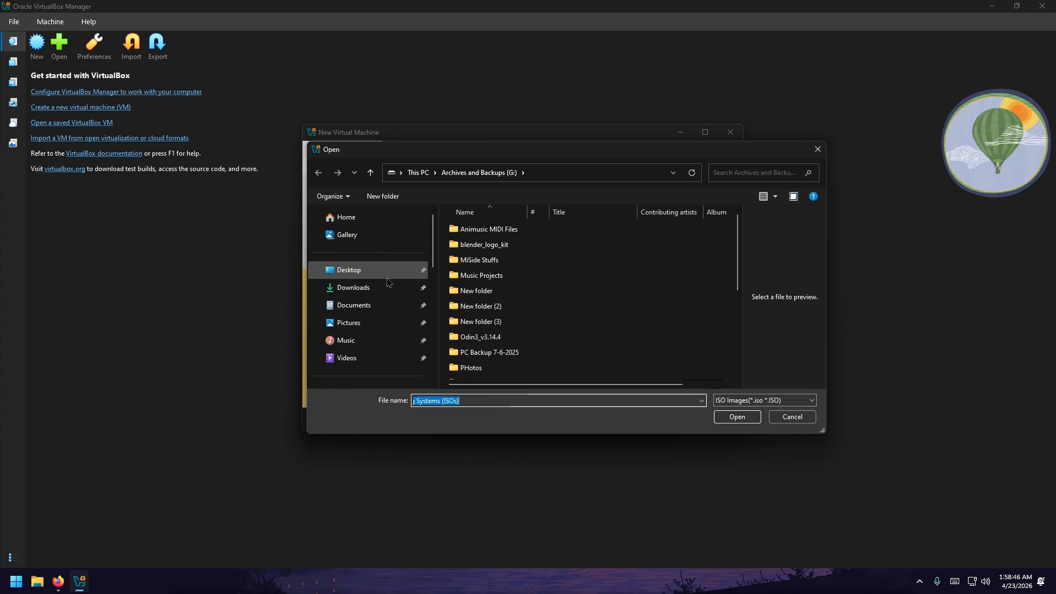
pyautogui.click(388, 296)
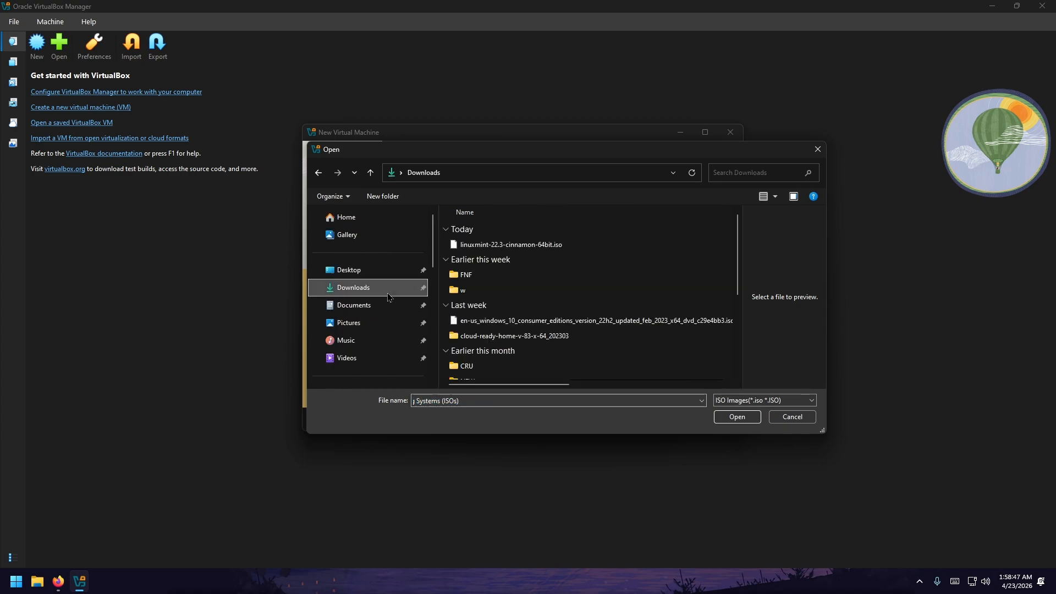
pyautogui.doubleClick(496, 247)
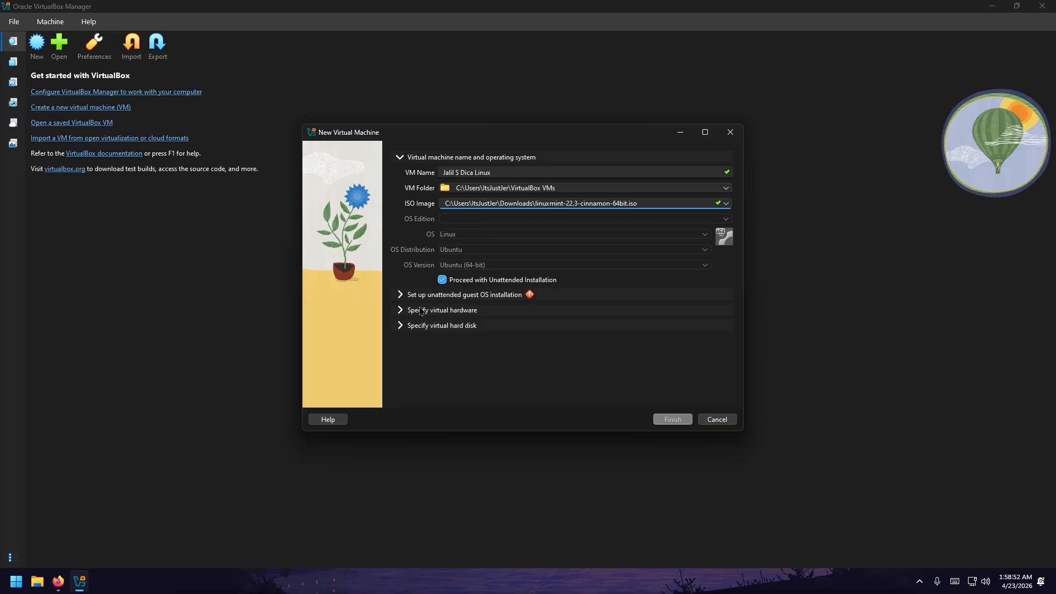
# - Turn off unattended installation and keep the OS as Linux, Ubuntu (64-bit)
pyautogui.click(442, 280)
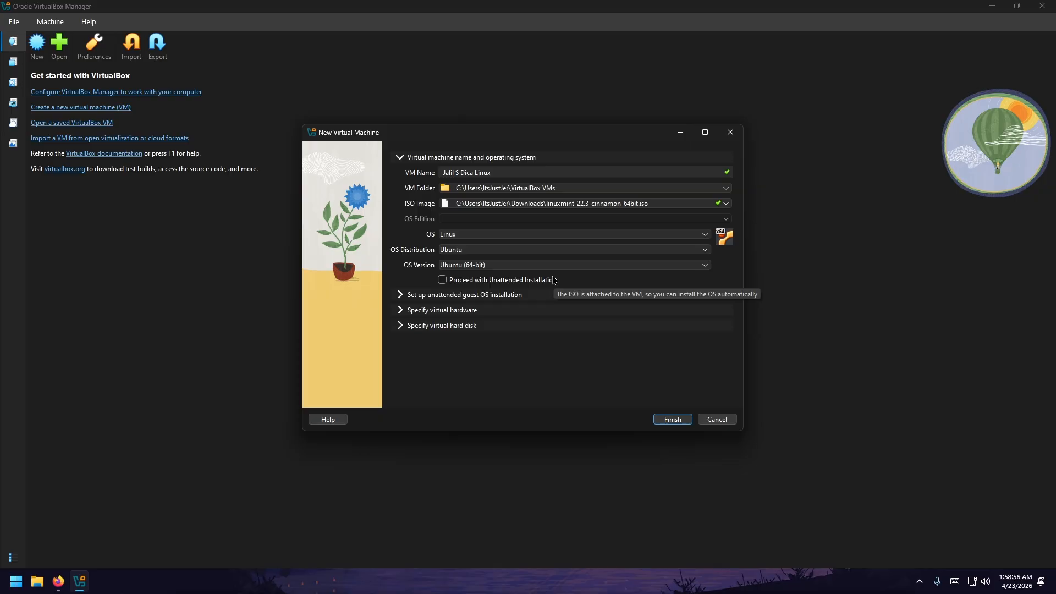
pyautogui.click(632, 237)
pyautogui.click(619, 254)
pyautogui.click(620, 251)
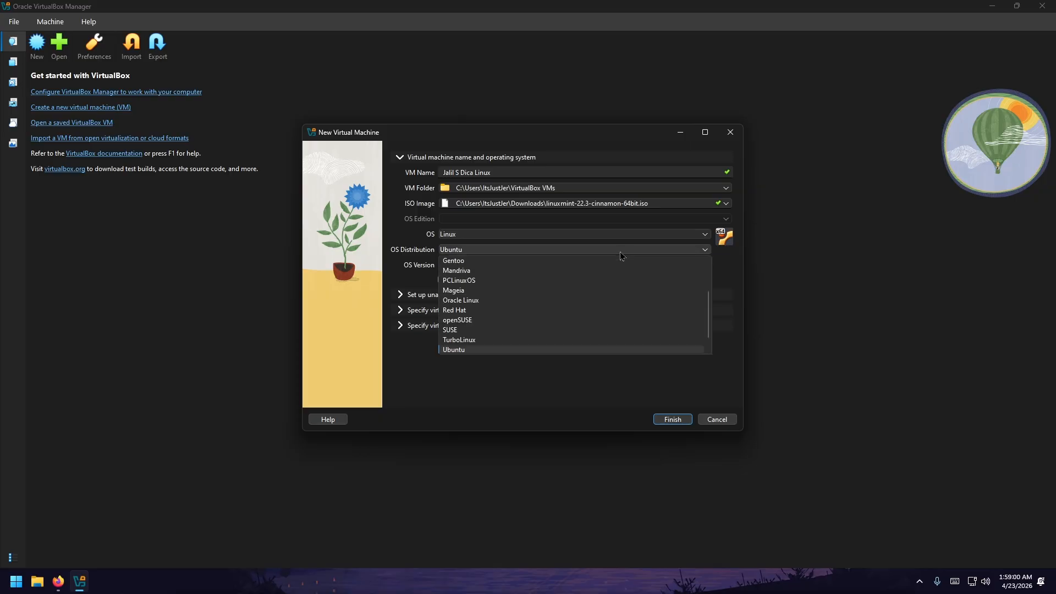
pyautogui.click(619, 252)
pyautogui.click(617, 265)
pyautogui.click(618, 268)
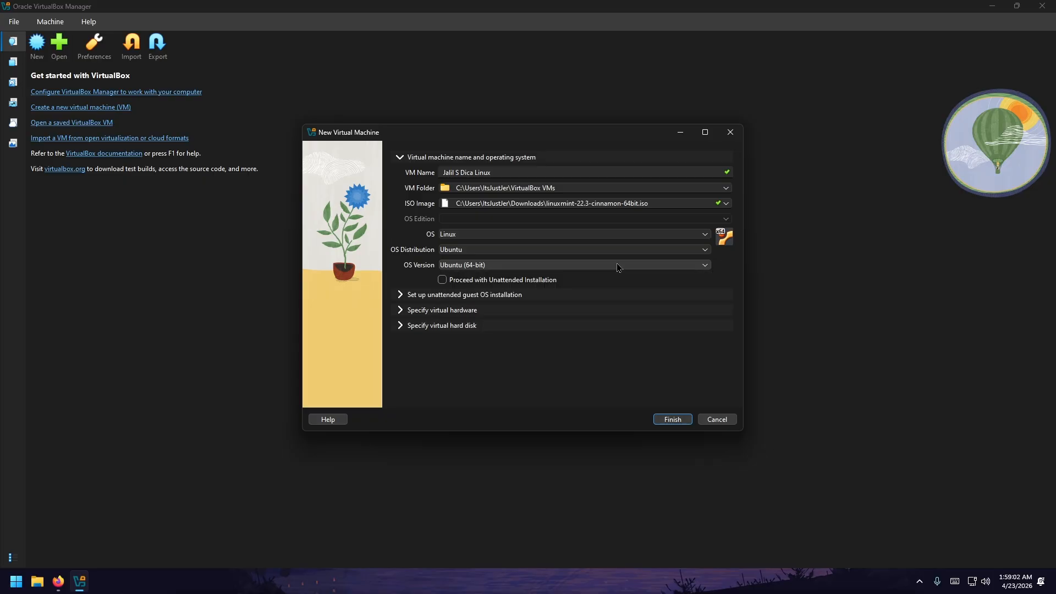
# - Give the machine 2 CPUs and 3109 MB base memory, with a 25 GB disk
pyautogui.click(399, 311)
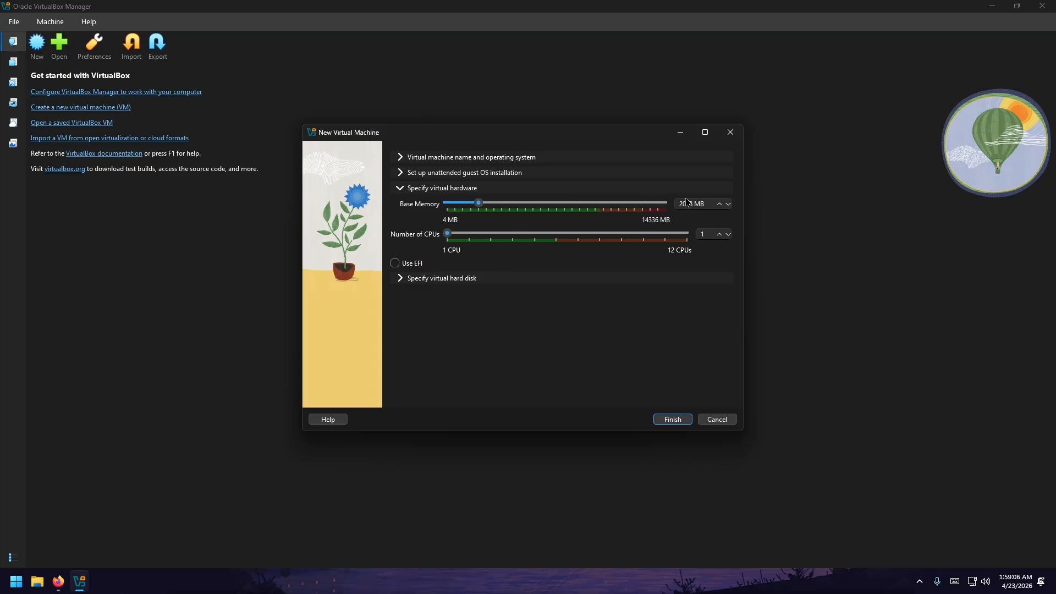
pyautogui.moveTo(448, 235); pyautogui.dragTo(467, 238)
pyautogui.moveTo(482, 206); pyautogui.dragTo(495, 220)
pyautogui.click(413, 279)
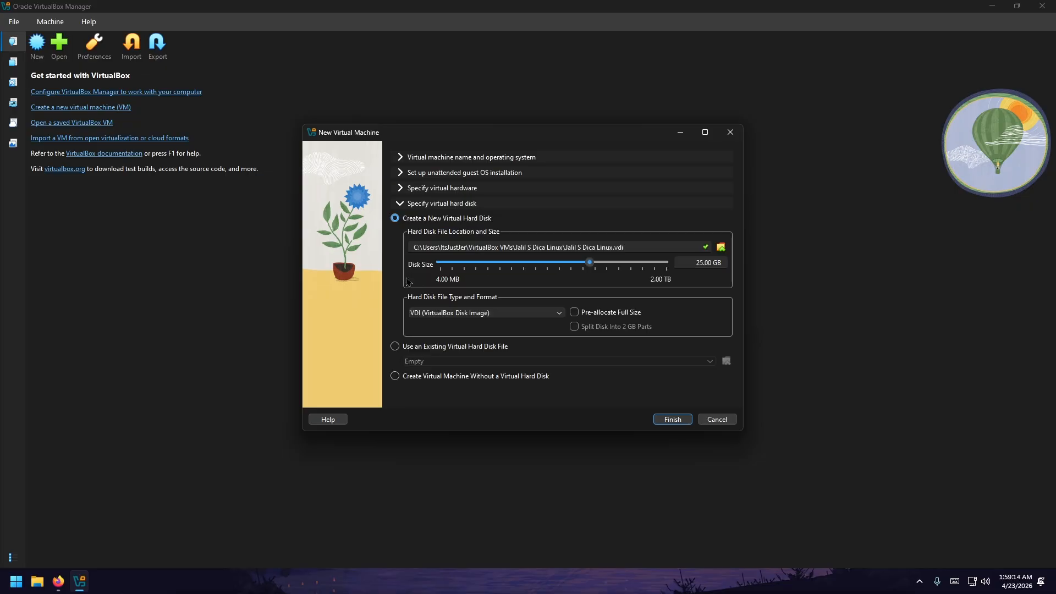
# - Finish creating the VM and start it to the Linux Mint 22.3 boot menu
pyautogui.click(672, 420)
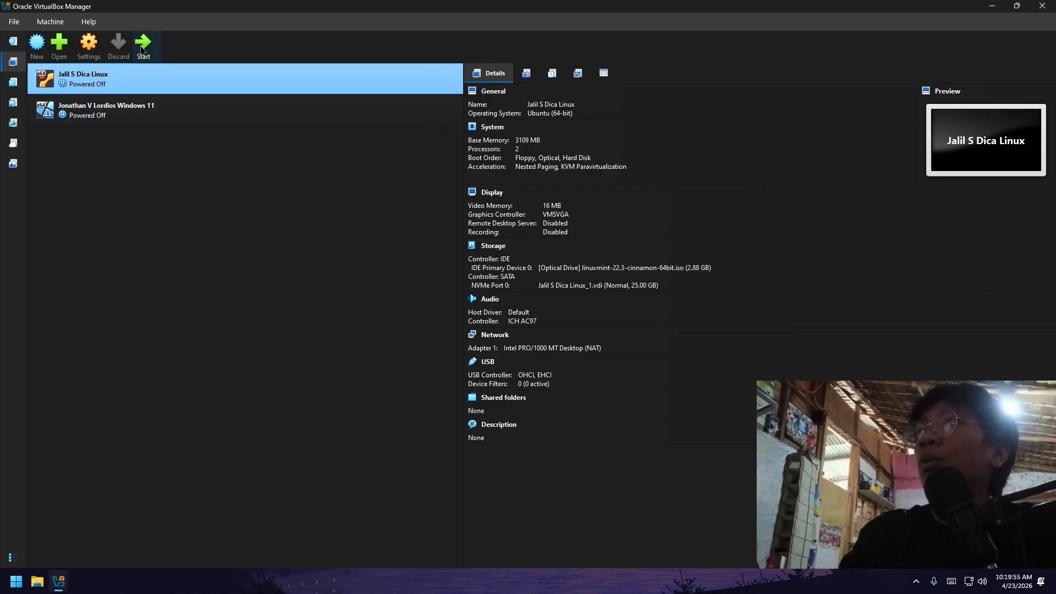
pyautogui.click(142, 50)
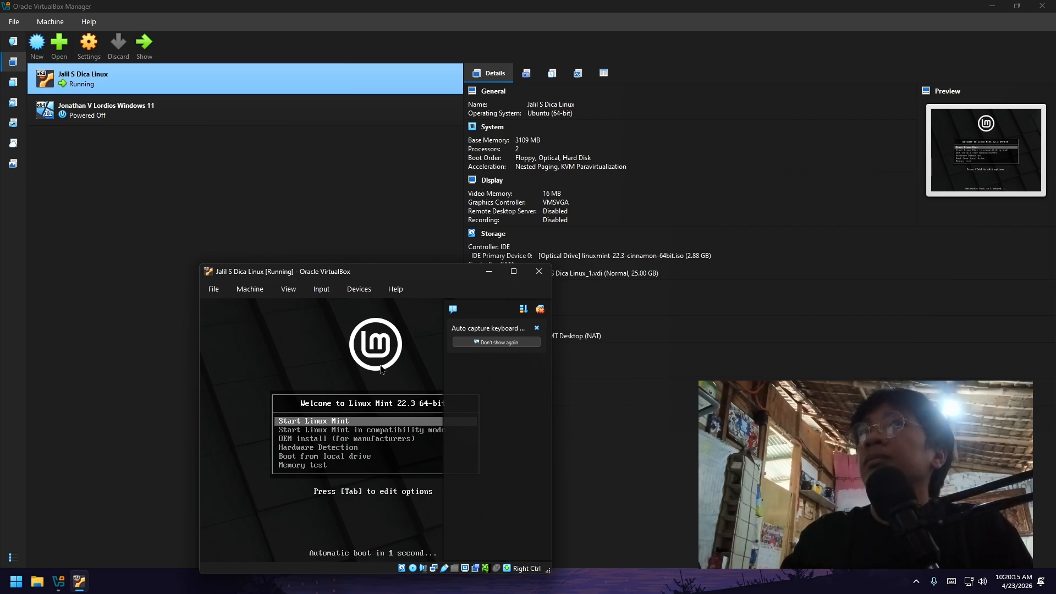
# - Maximize the VM window and launch Install Linux Mint from the live desktop
pyautogui.click(558, 271)
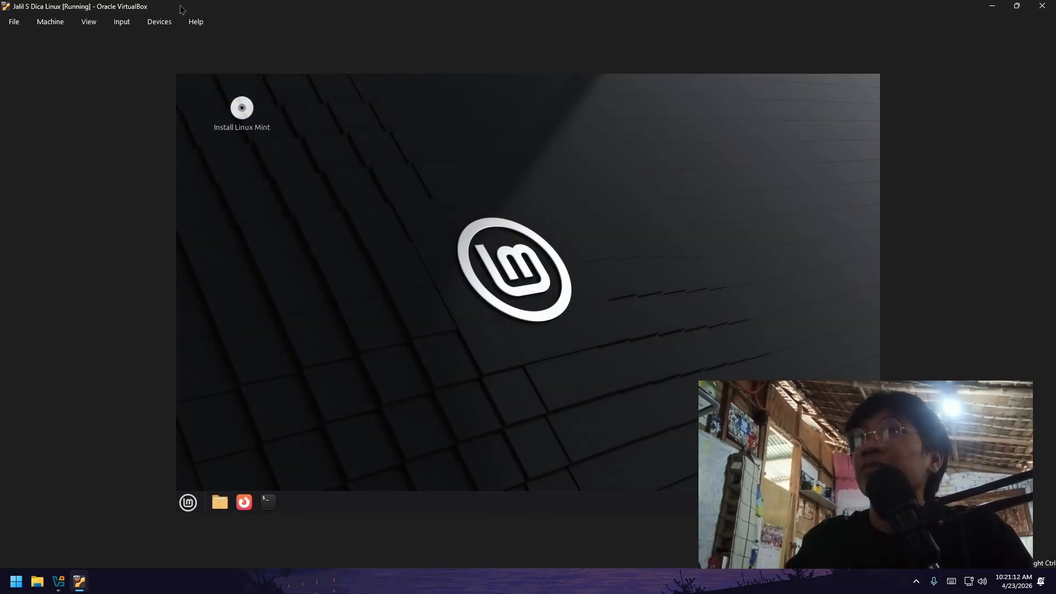
pyautogui.doubleClick(242, 109)
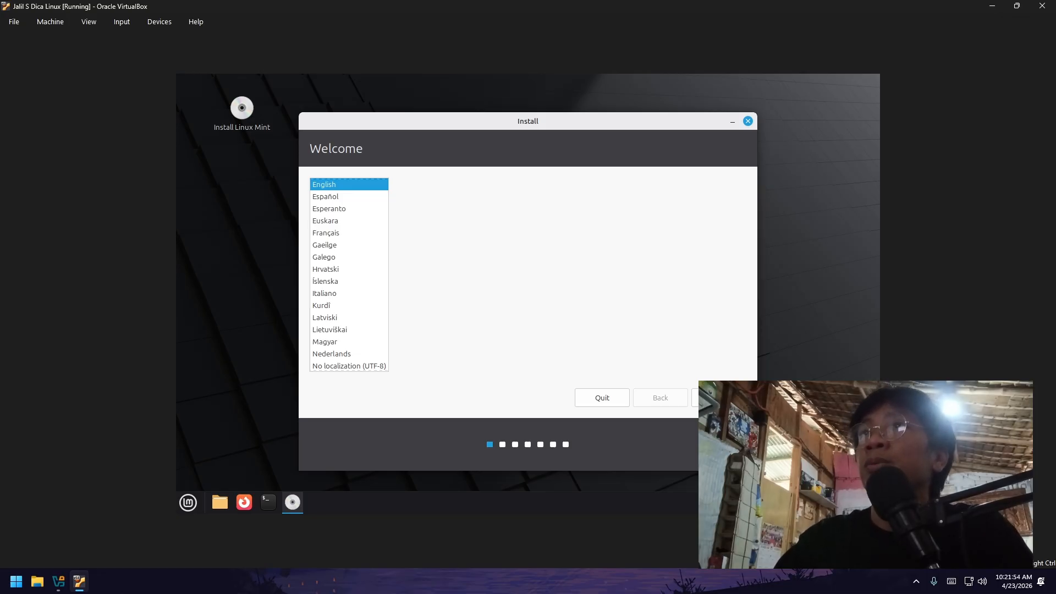
# - Continue with English language and the English (US) keyboard layout
pyautogui.click(731, 399)
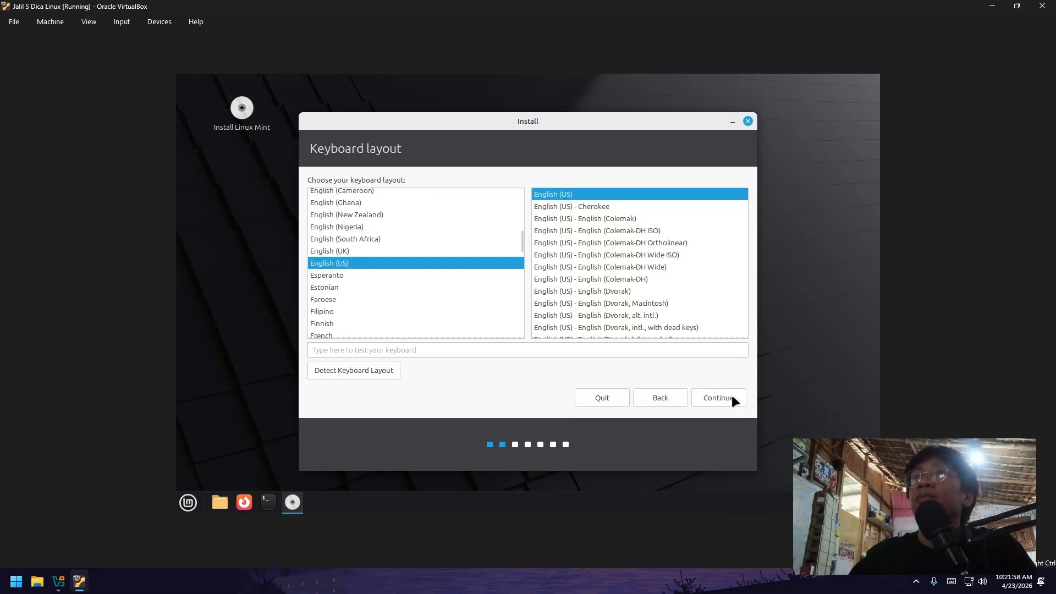
pyautogui.click(721, 395)
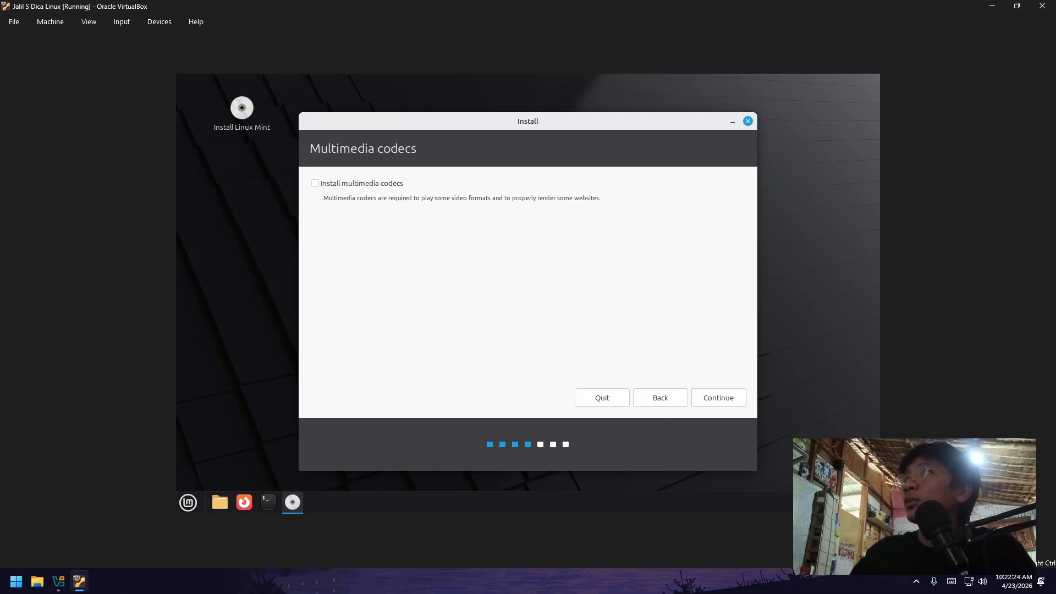
# - Continue past the Multimedia codecs page without installing codecs
pyautogui.click(713, 394)
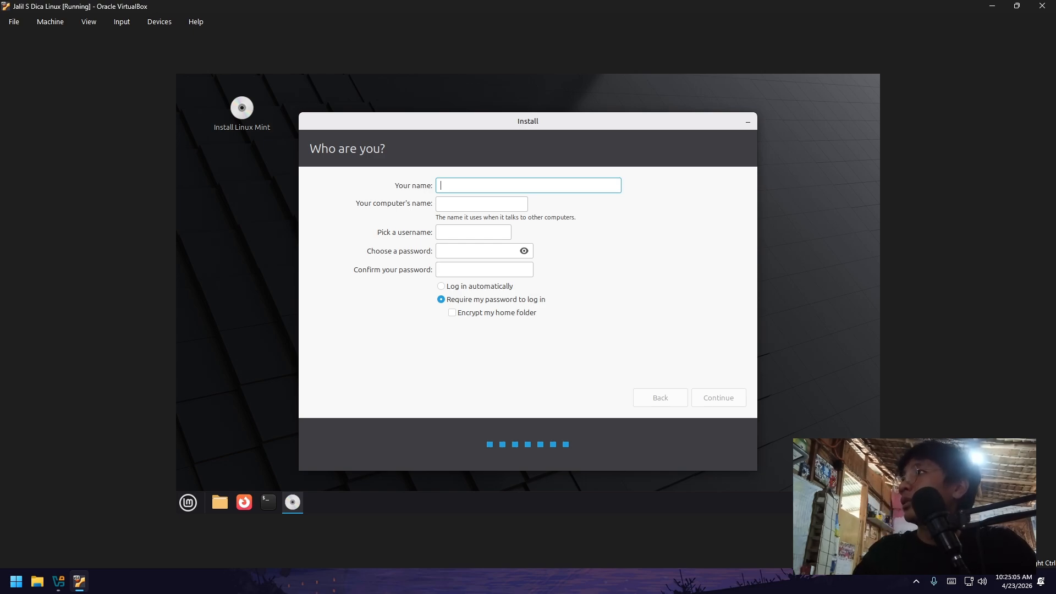
# - Enter the user's name and type the account password in both password boxes
pyautogui.write('jalil')
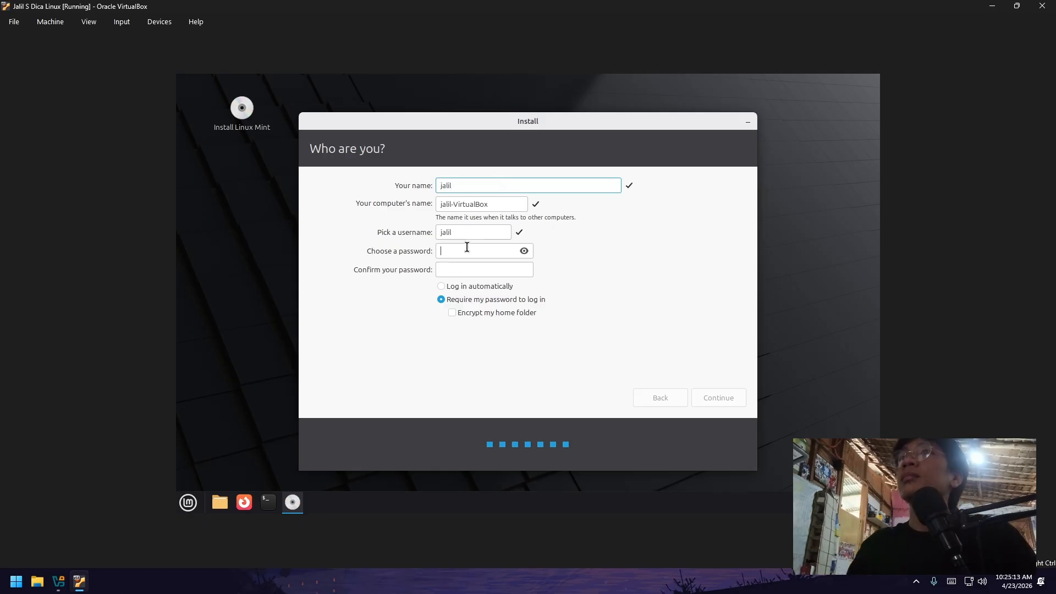
pyautogui.click(467, 249)
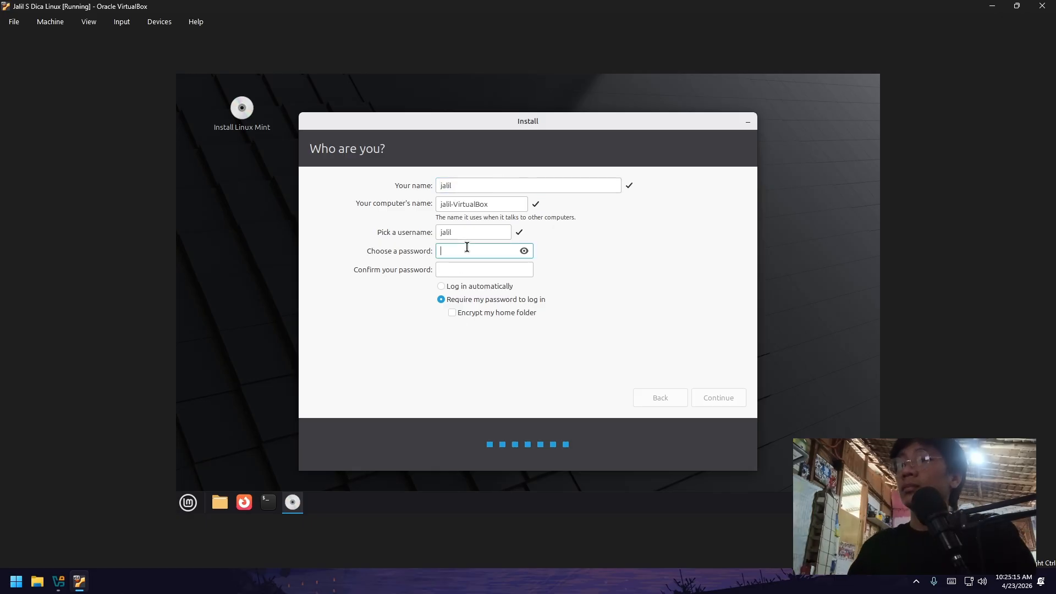
pyautogui.write('●●●●●●●')
pyautogui.click(499, 271)
pyautogui.write('●●●●●●●')
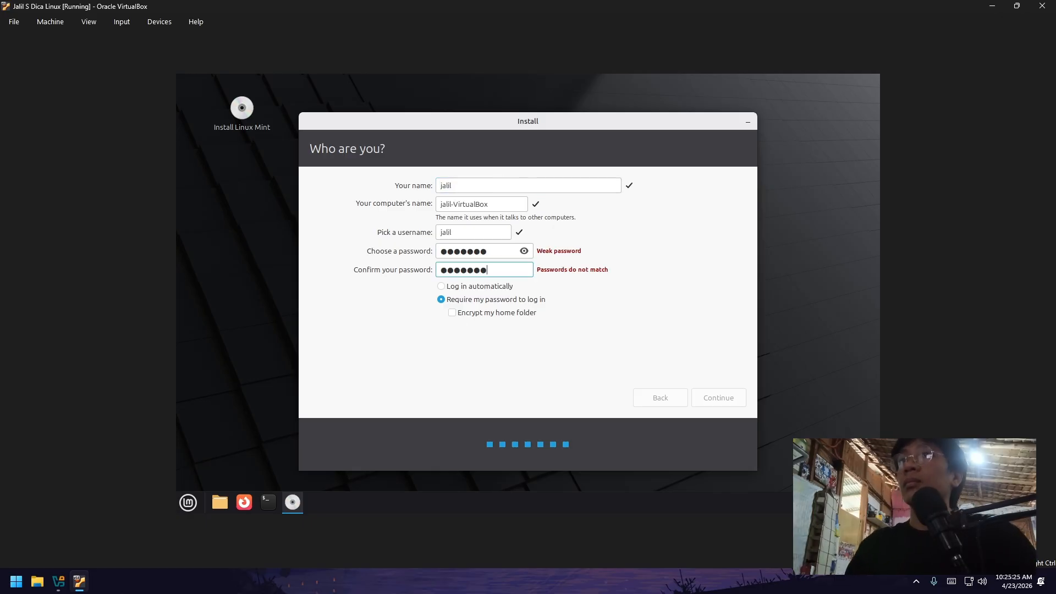
# - Show the passwords, fix a mistyped letter, and select Require my password to log in
pyautogui.click(441, 287)
pyautogui.click(523, 250)
pyautogui.click(458, 252)
pyautogui.press('BackSpace')
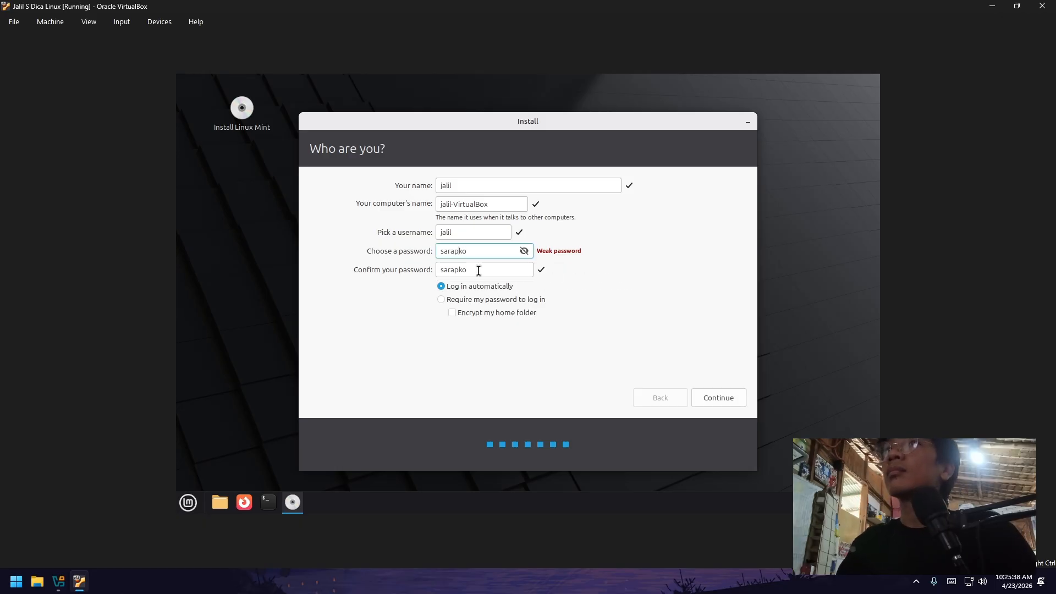
pyautogui.click(441, 300)
# - Extend both passwords with the same extra characters, hide them, and start the installation
pyautogui.click(498, 252)
pyautogui.click(499, 270)
pyautogui.write('123')
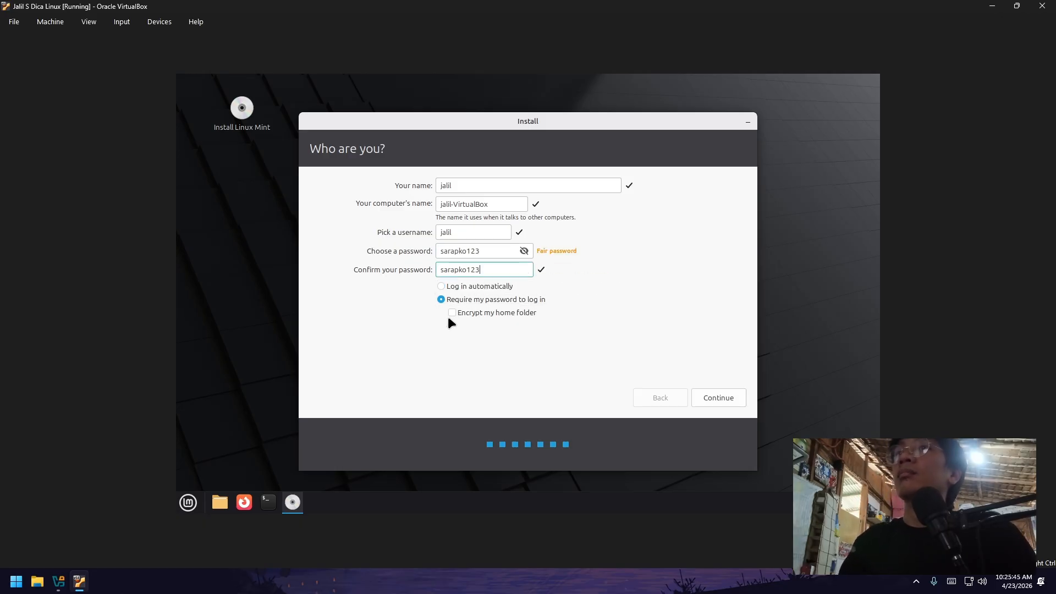
pyautogui.click(524, 251)
pyautogui.click(718, 398)
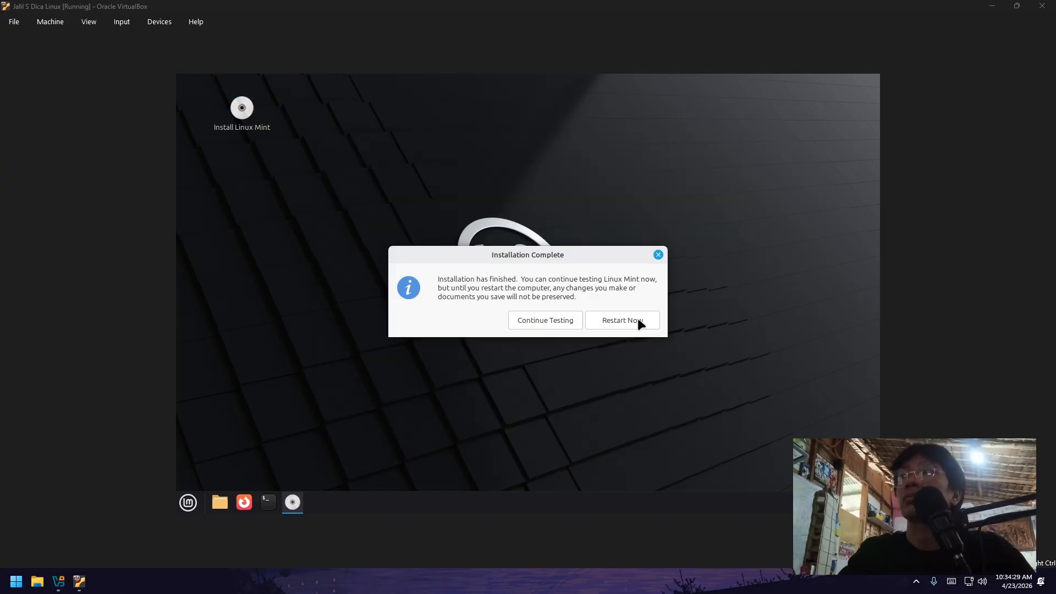
# - Choose Restart Now so the VM boots into the newly installed Linux Mint desktop
pyautogui.click(638, 320)
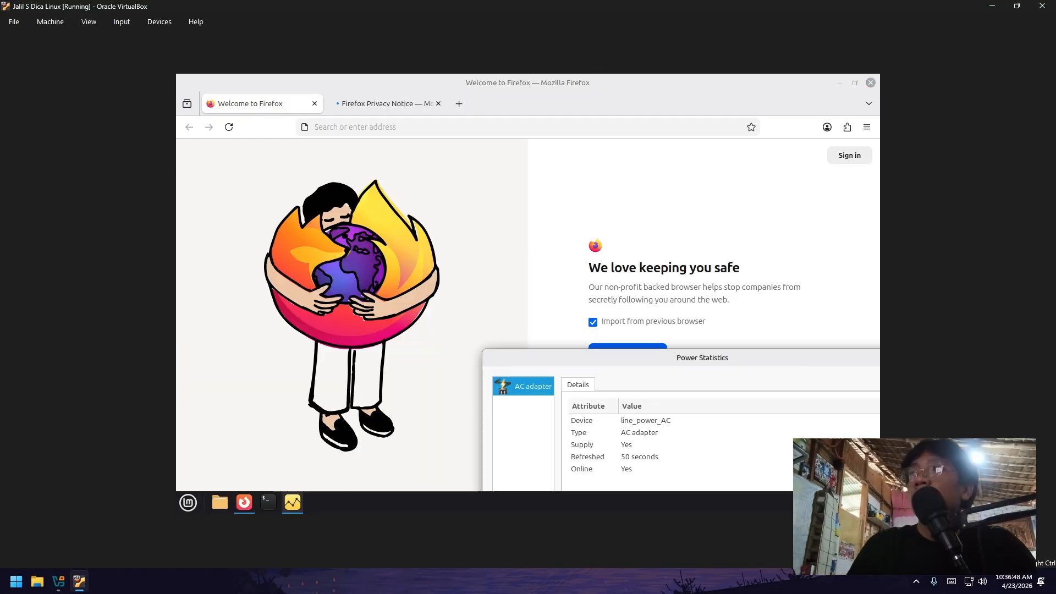